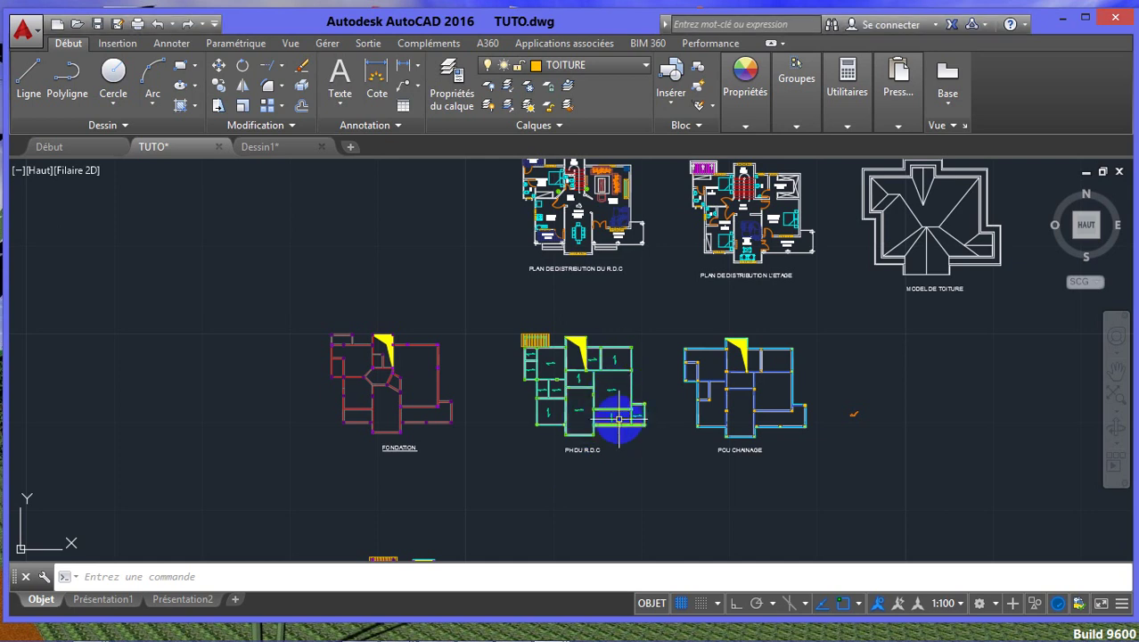
Look over the plans in TUTO.dwg, then switch to Windows Photo Viewer to show the 3D rendering of the two-storey house.
middle_drag(610, 392, 622, 434)
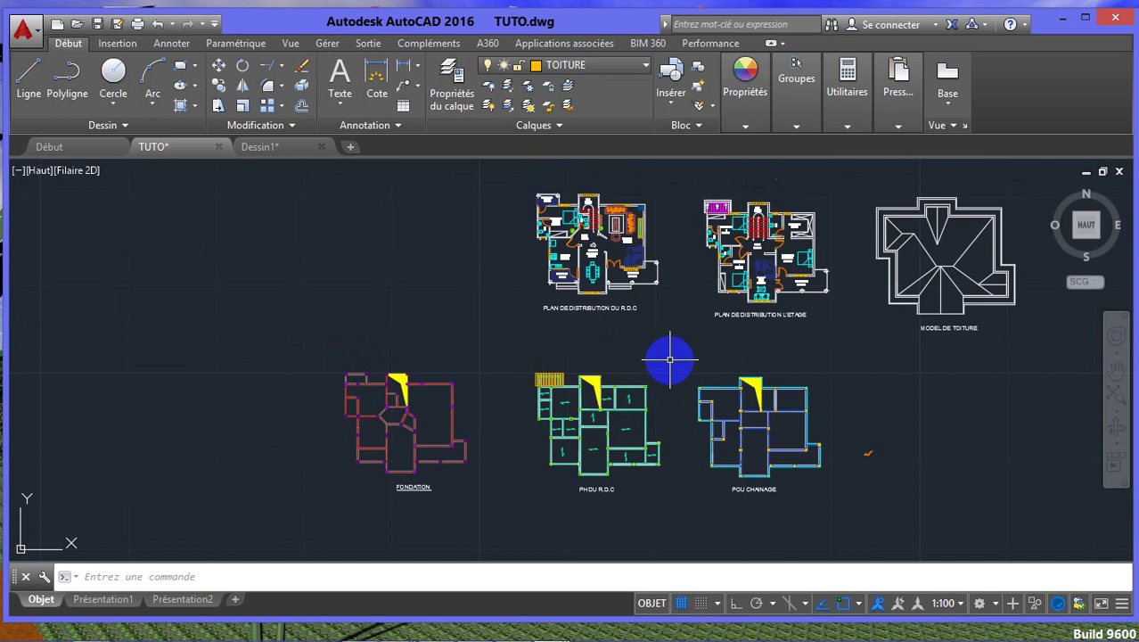
scroll(624, 370, down, 4)
middle_drag(606, 373, 499, 354)
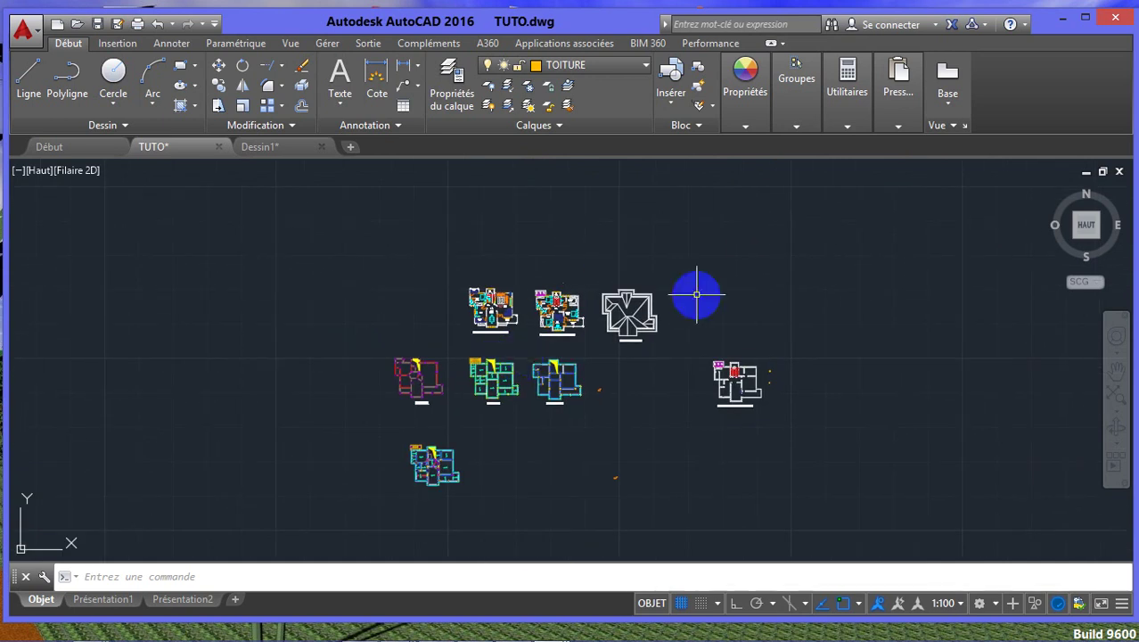
click(1060, 18)
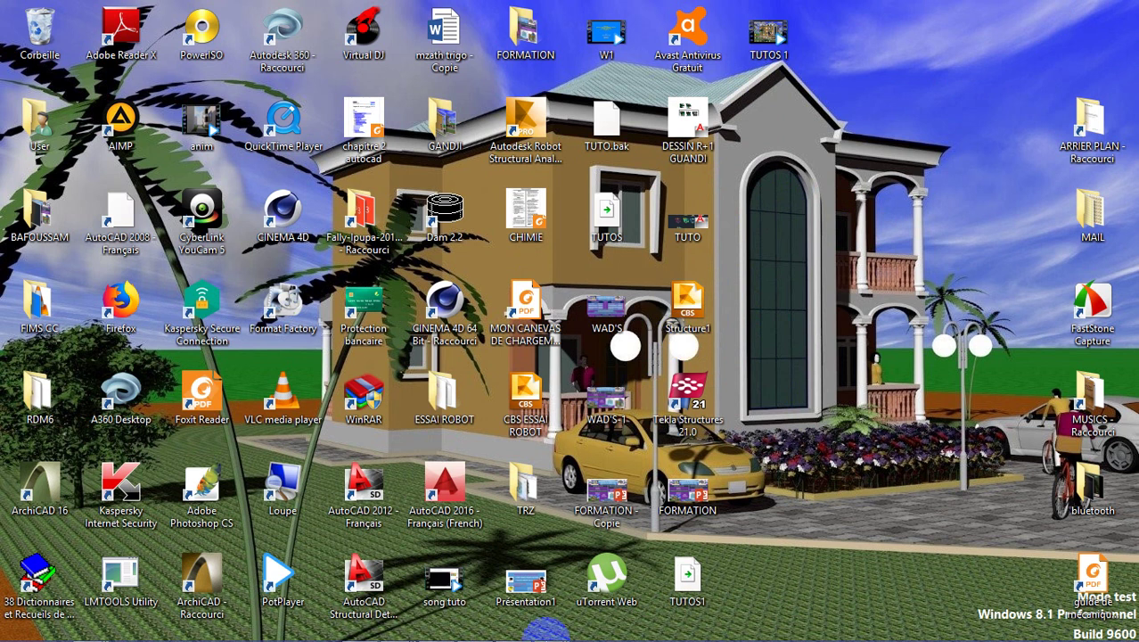
mouse_move(550, 633)
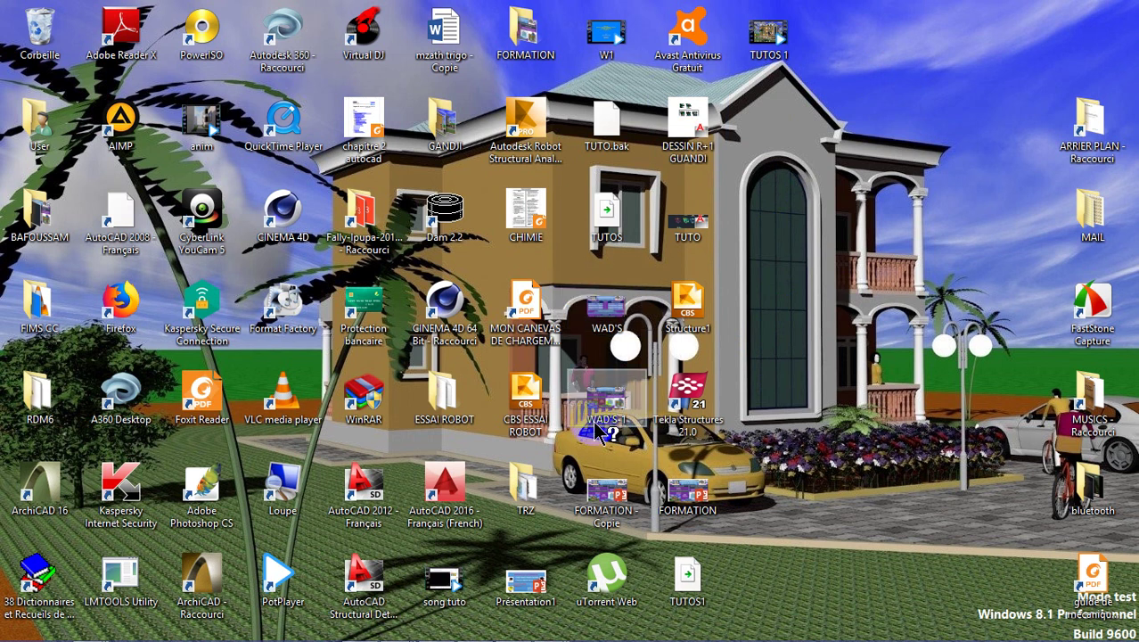
mouse_move(506, 633)
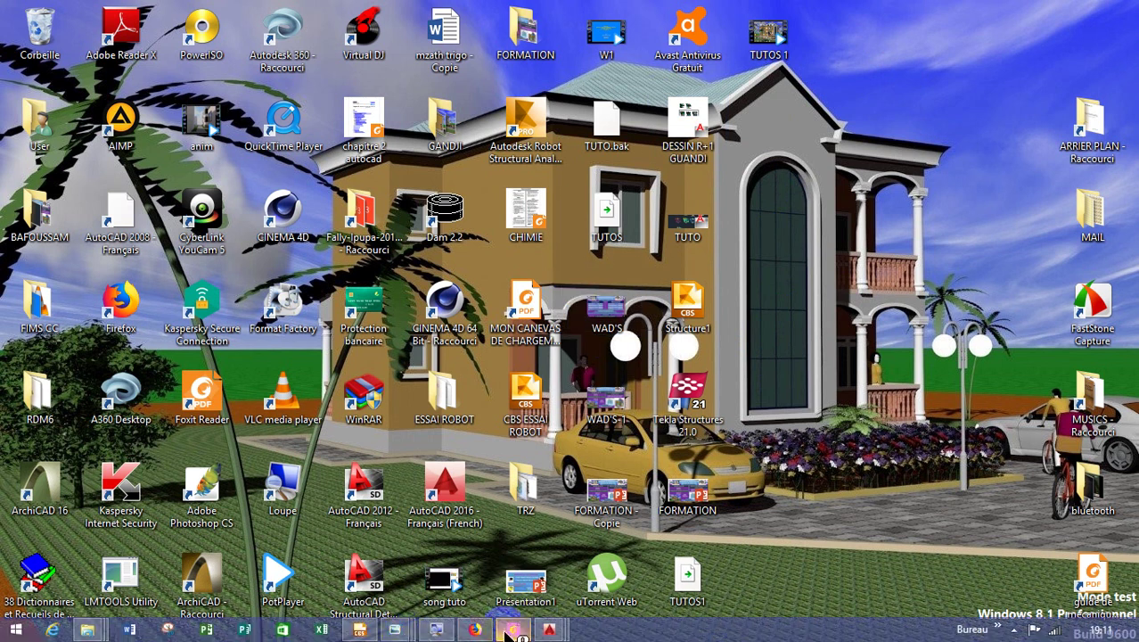
click(395, 631)
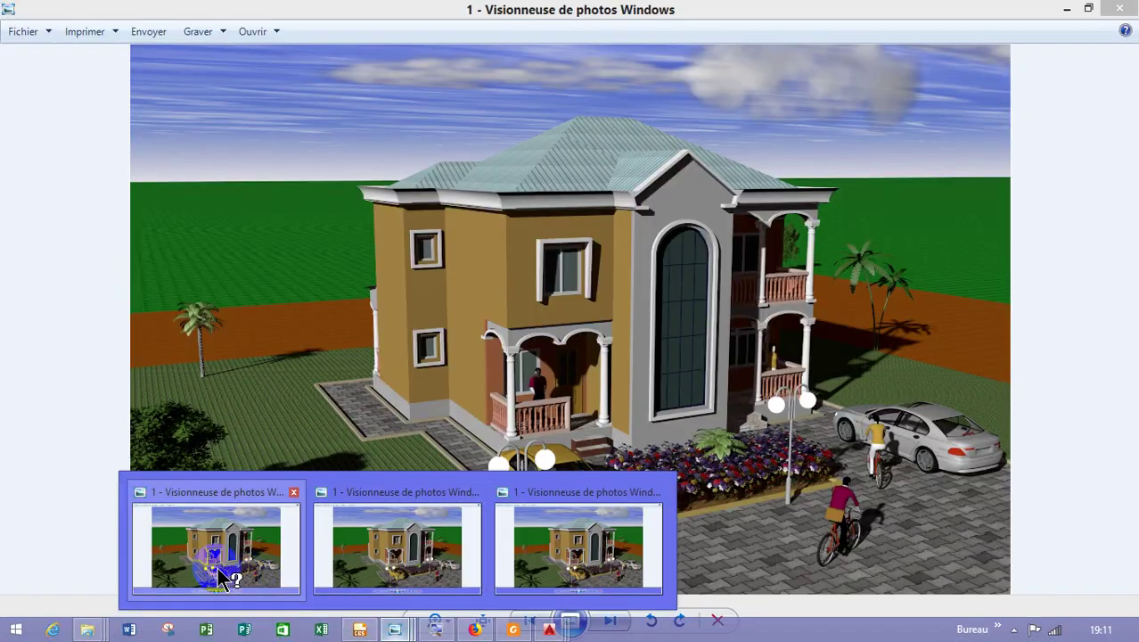
click(224, 571)
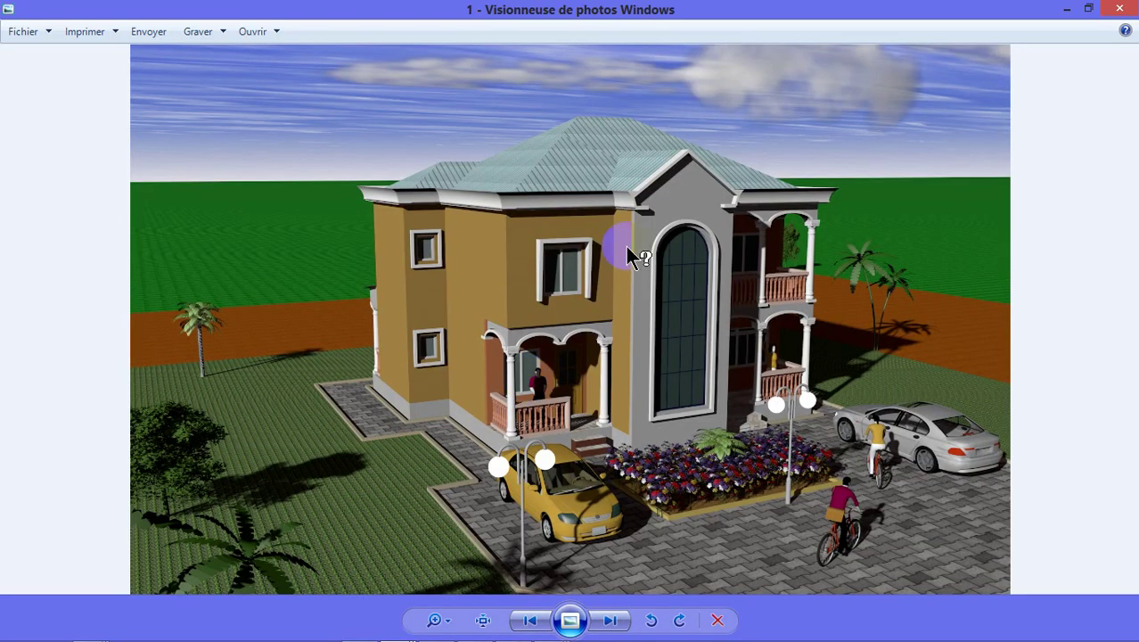
Switch back to TUTO.dwg in AutoCAD and view the FONDATION, PH DU R.D.C and POU CHAINAGE plans.
click(1070, 10)
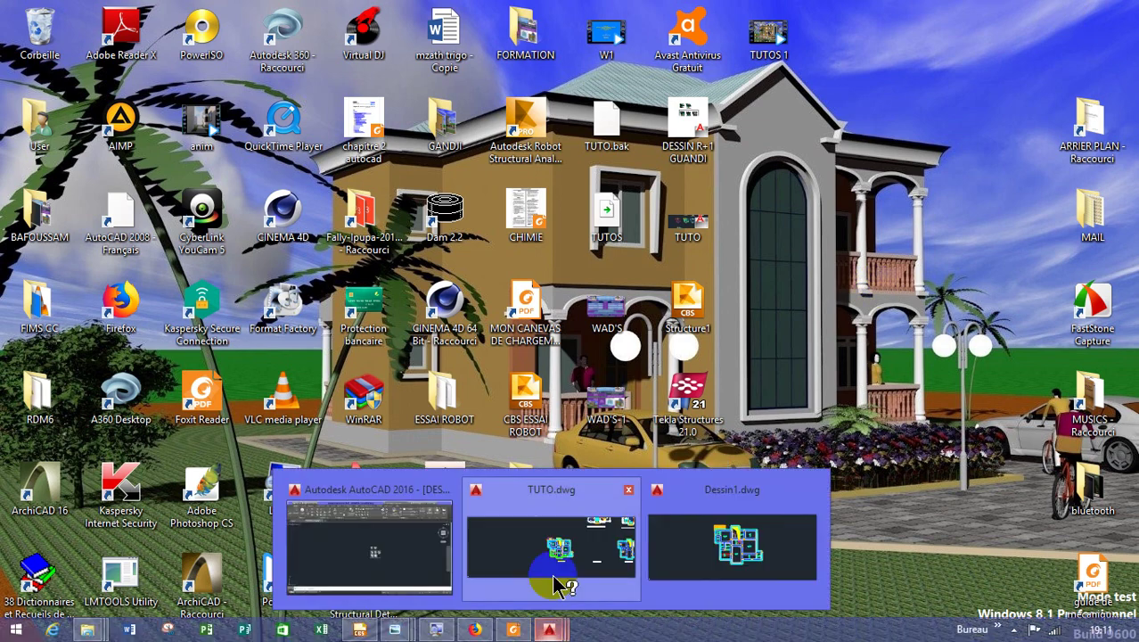
click(552, 578)
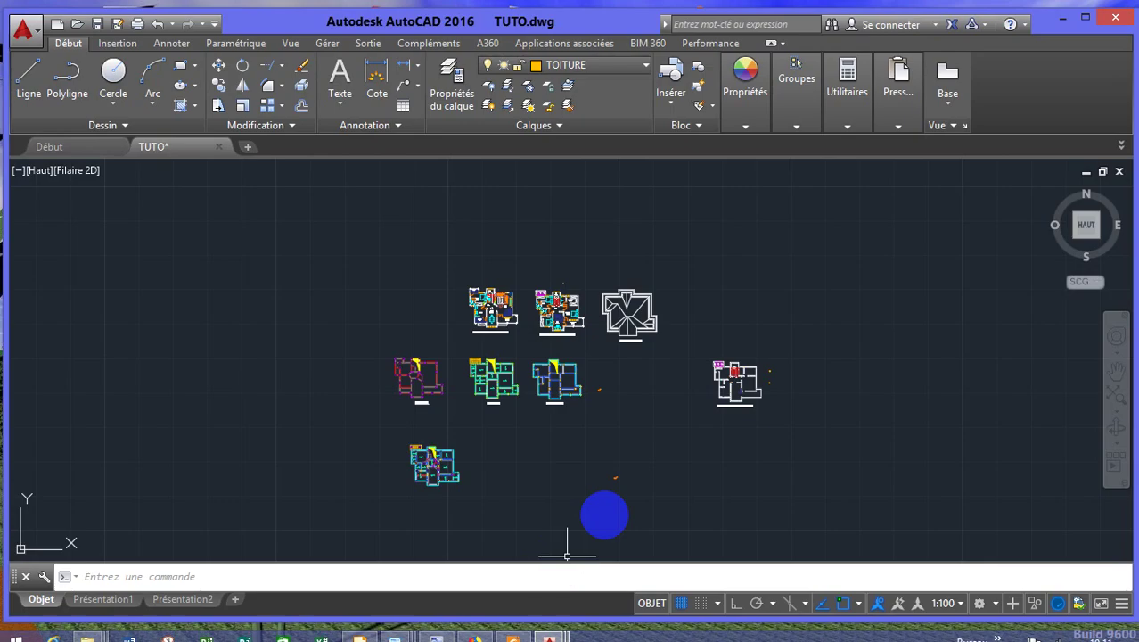
middle_drag(645, 416, 732, 399)
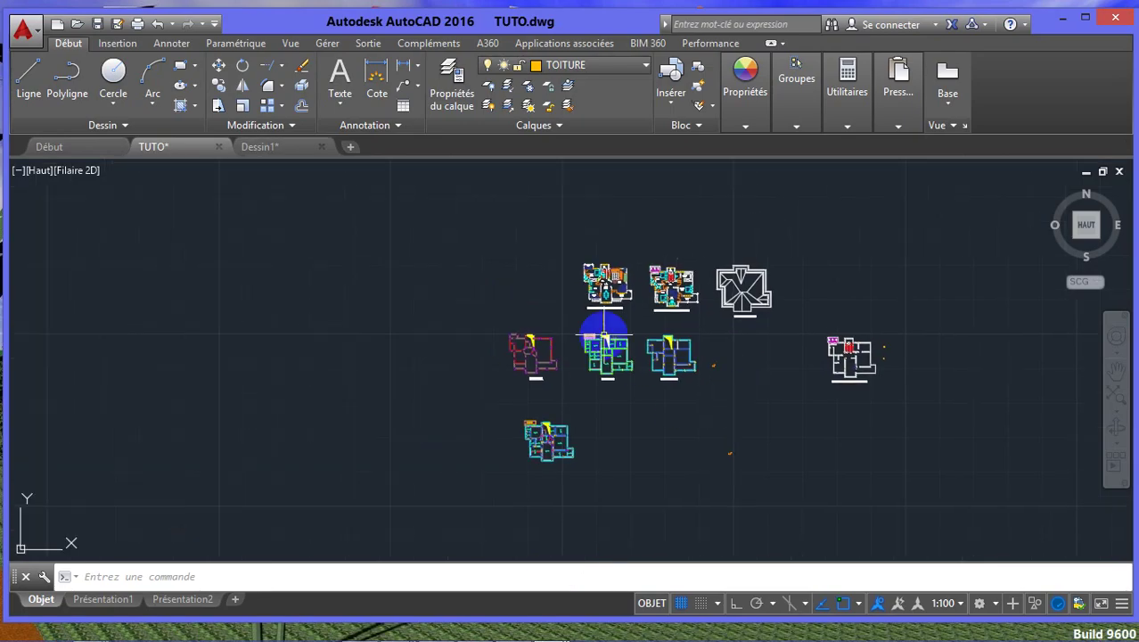
scroll(595, 331, up, 4)
middle_drag(592, 339, 640, 400)
scroll(620, 404, up, 2)
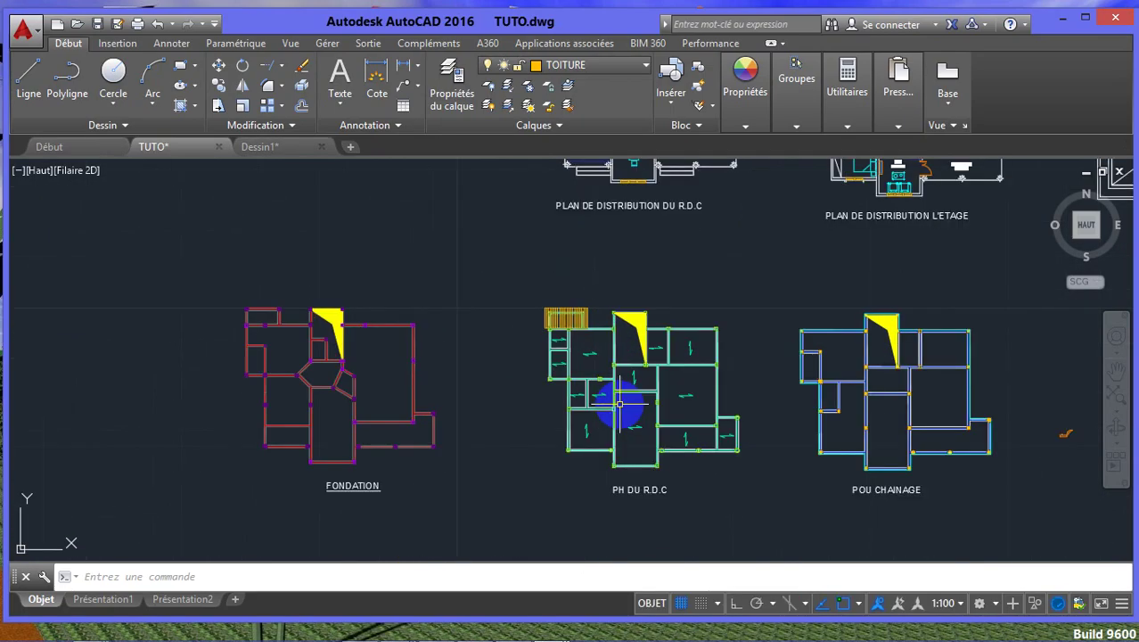
Examine the room layout of the ground-floor plan, PLAN DE DISTRIBUTION DU R.D.C.
scroll(643, 412, down, 2)
mouse_move(691, 268)
middle_down()
mouse_move(584, 399)
mouse_move(495, 374)
middle_up()
scroll(495, 365, up, 2)
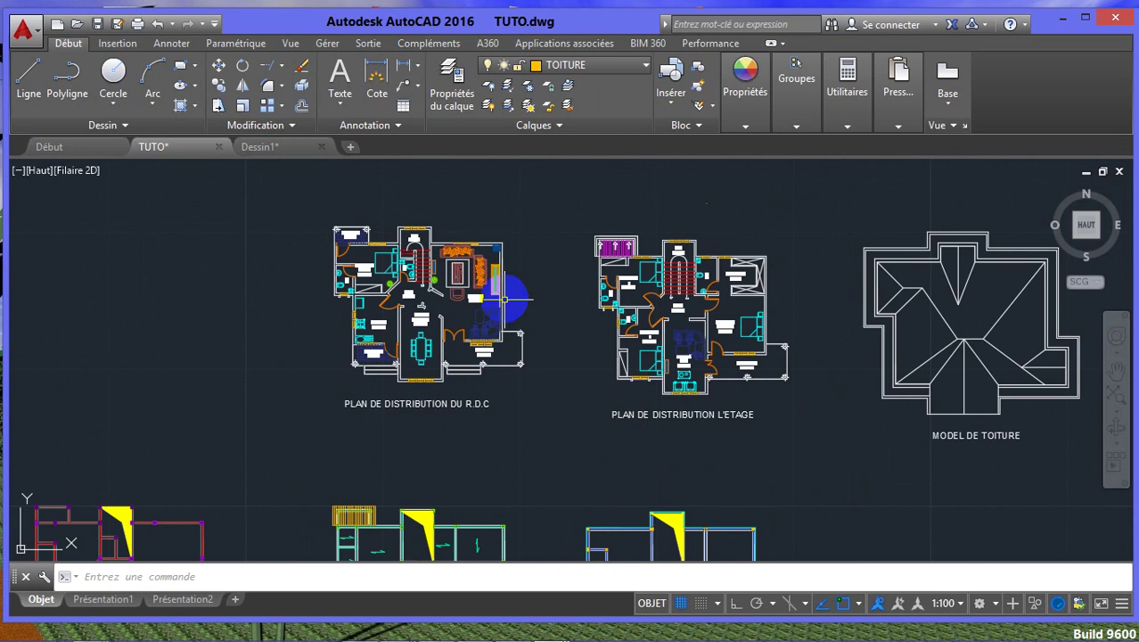
middle_drag(501, 303, 467, 351)
scroll(434, 303, up, 4)
scroll(470, 350, down, 3)
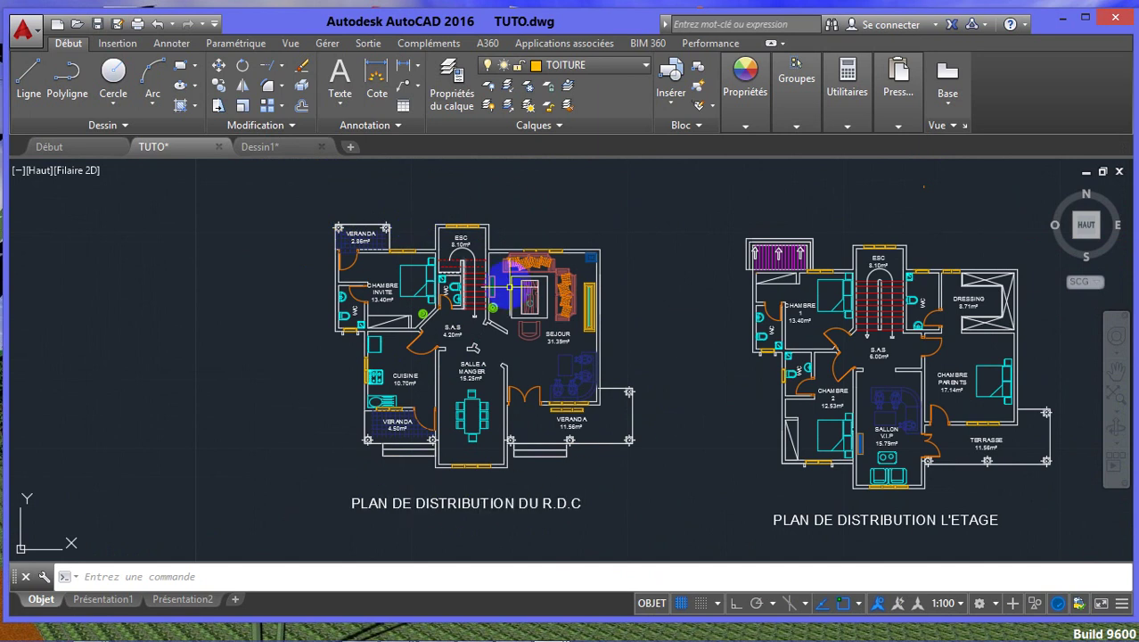
Examine the room layout of the upper-floor plan, PLAN DE DISTRIBUTION L'ETAGE, beside the ground-floor plan.
scroll(542, 348, down, 2)
mouse_move(541, 349)
middle_down()
mouse_move(499, 343)
mouse_move(571, 342)
middle_up()
scroll(525, 337, up, 3)
scroll(681, 396, down, 2)
middle_drag(658, 401, 484, 394)
middle_drag(622, 399, 589, 397)
scroll(589, 396, up, 2)
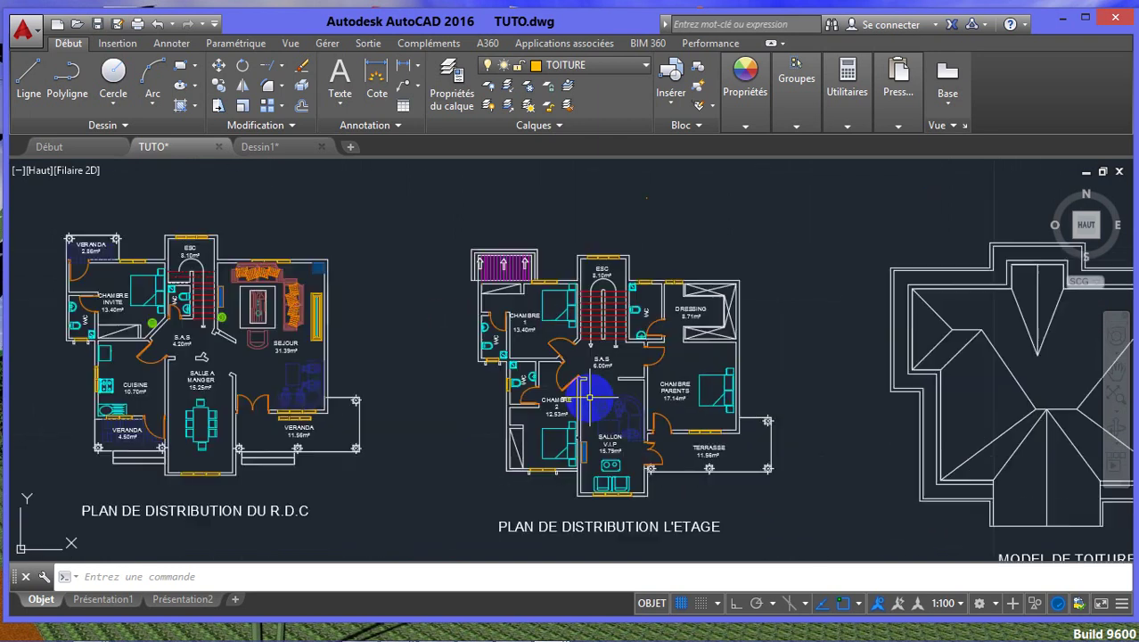
scroll(727, 439, down, 2)
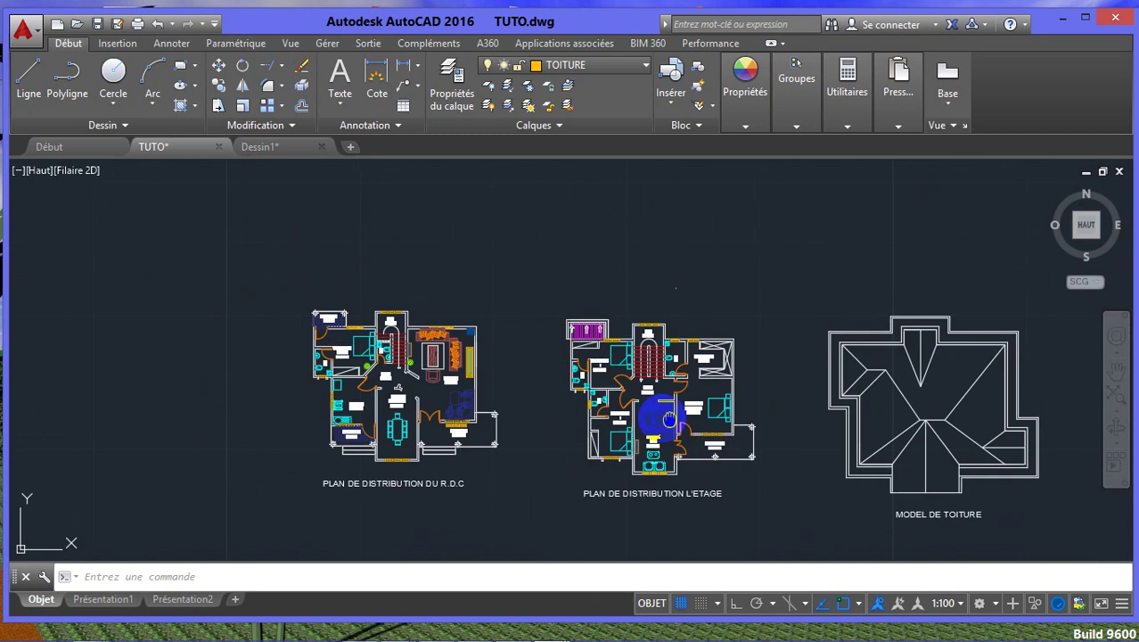
Examine the roof layout of MODEL DE TOITURE and the small orange profile beside the POU CHAINAGE plan.
middle_drag(799, 388, 709, 387)
scroll(798, 408, down, 2)
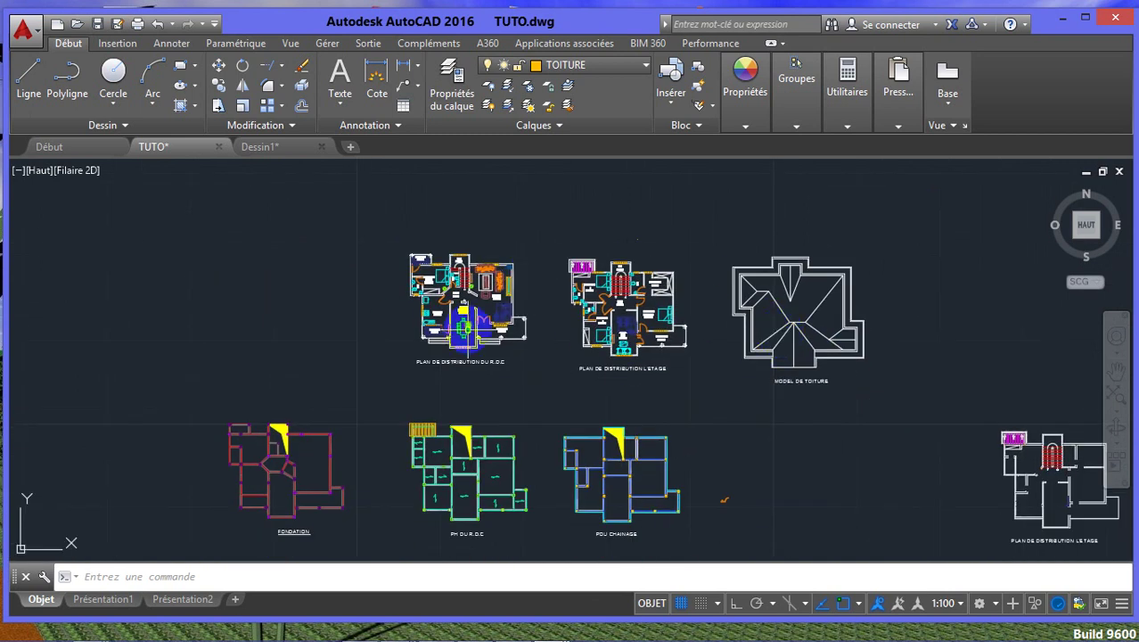
middle_drag(610, 317, 541, 327)
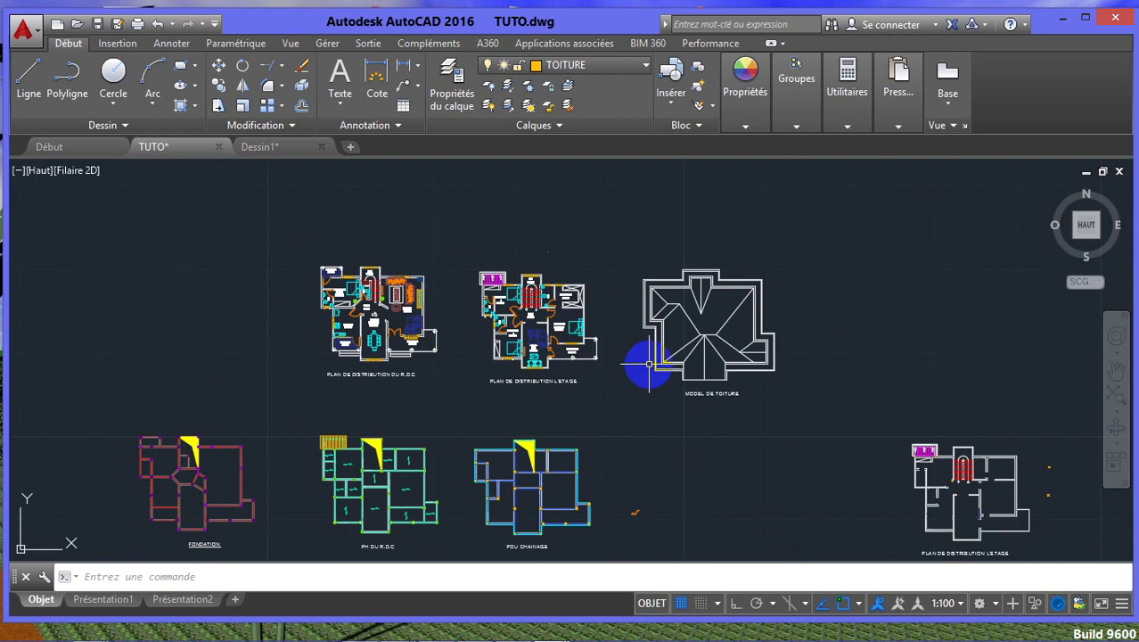
middle_drag(649, 364, 590, 373)
scroll(588, 323, up, 3)
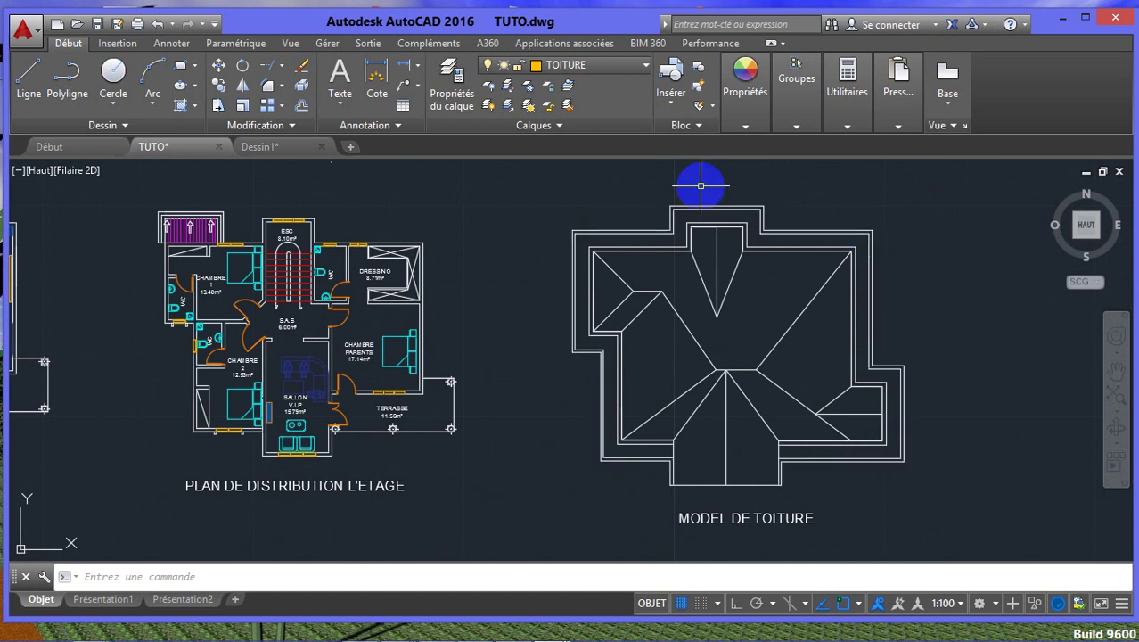
scroll(610, 471, down, 3)
scroll(593, 553, up, 8)
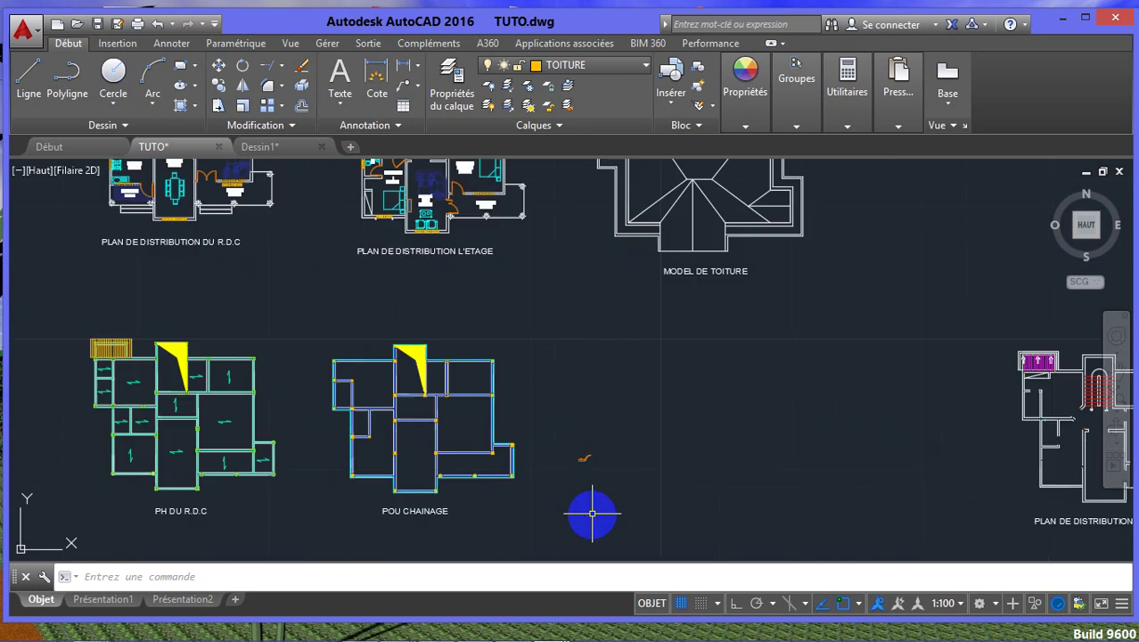
scroll(564, 395, up, 4)
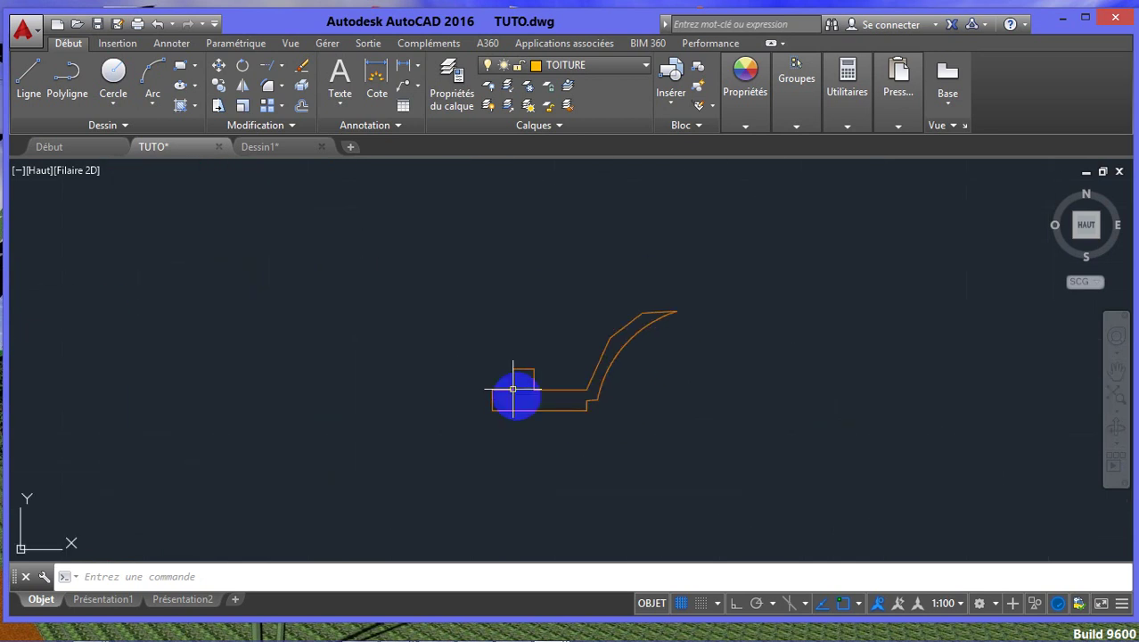
scroll(560, 404, down, 13)
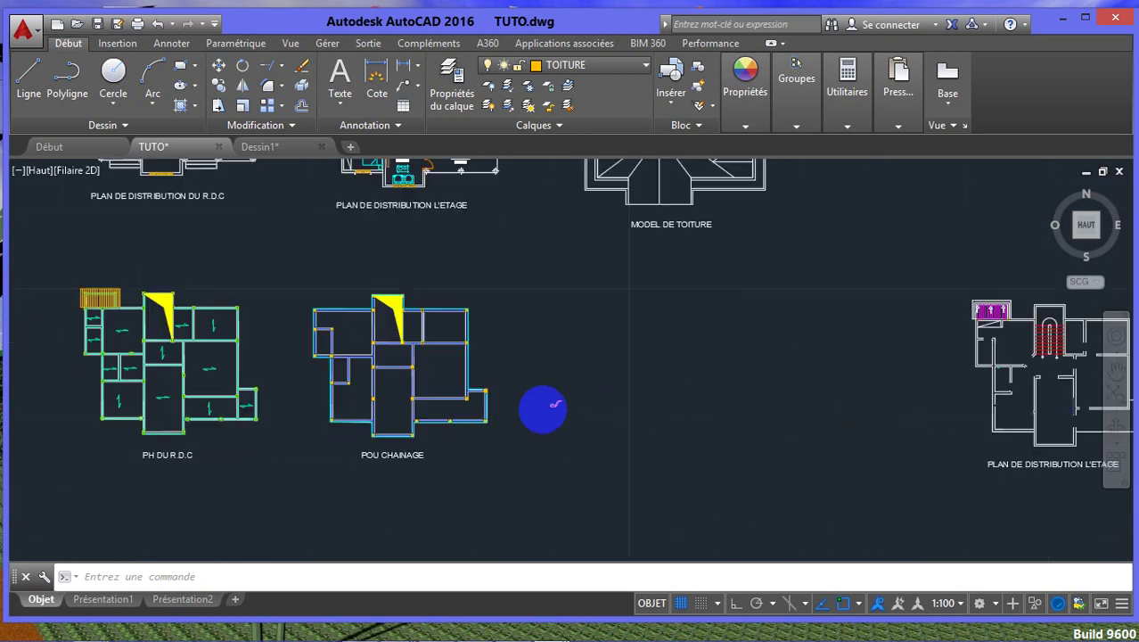
Examine the hatched projecting slab and the adjoining beams at the upper-left corner of the PH DU R.D.C plan.
middle_drag(557, 408, 695, 376)
middle_drag(567, 344, 623, 361)
middle_drag(496, 377, 545, 381)
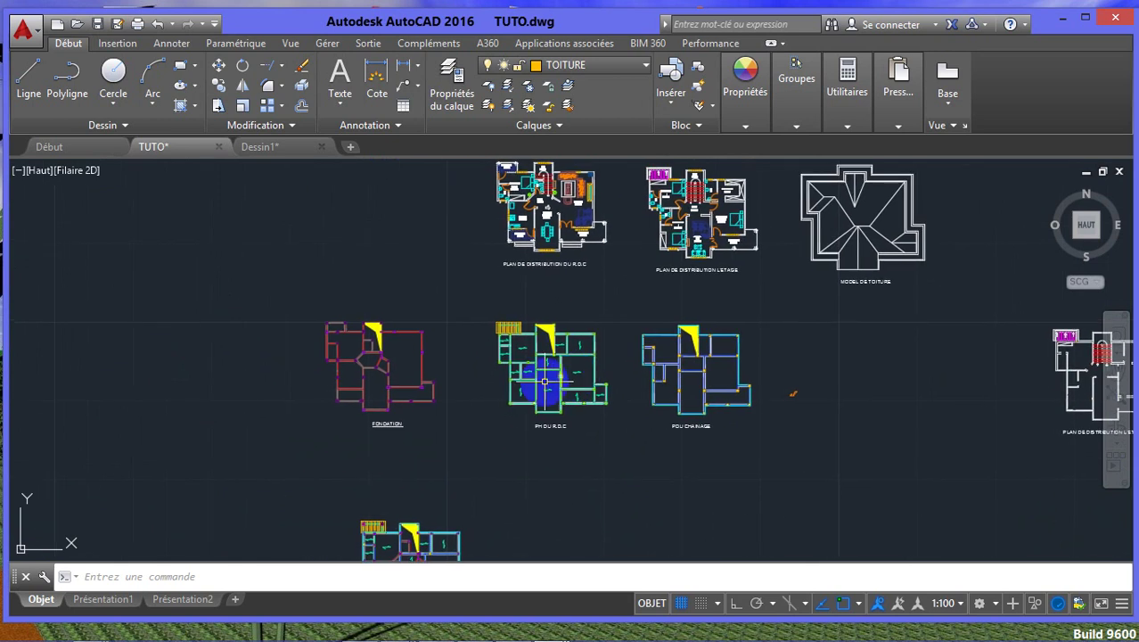
scroll(499, 350, up, 5)
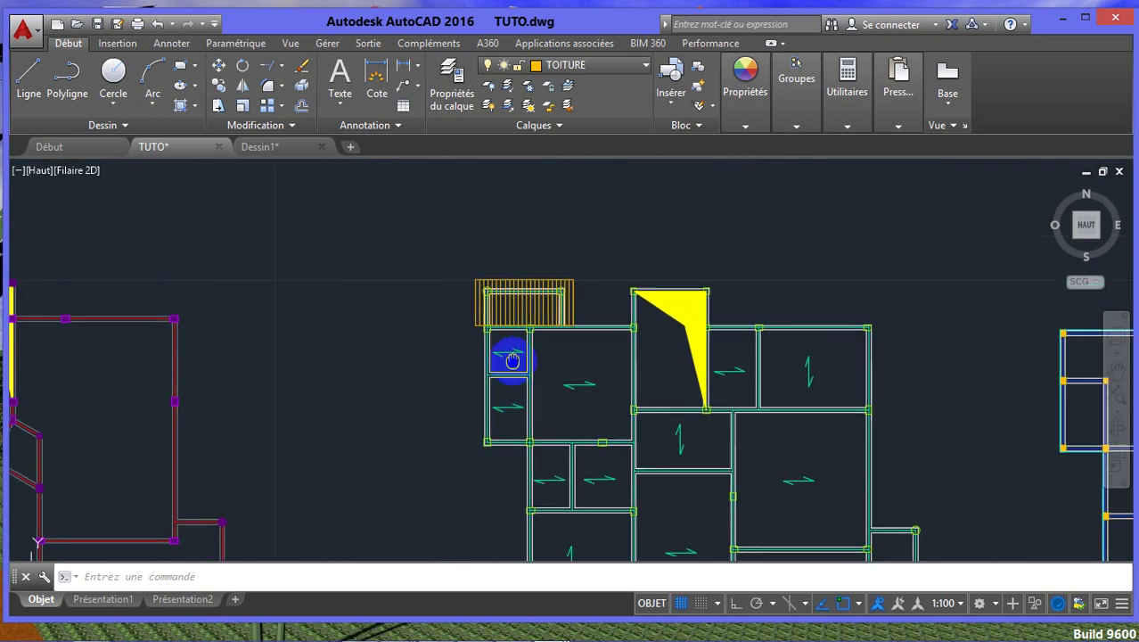
scroll(485, 330, up, 5)
scroll(510, 363, down, 8)
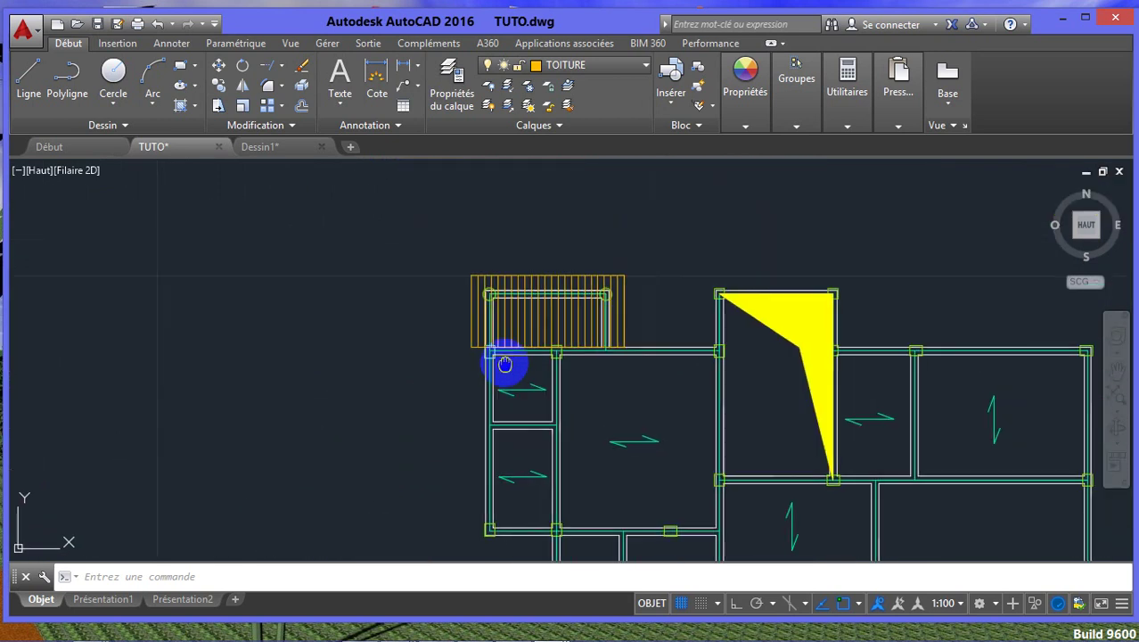
middle_drag(579, 351, 525, 297)
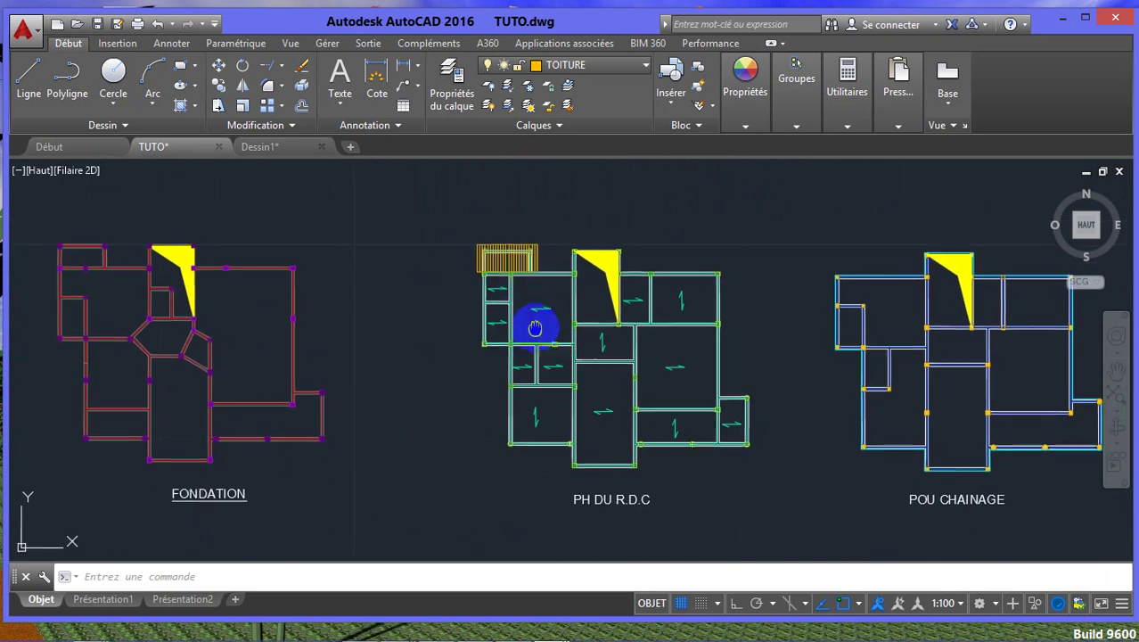
Examine the columns, beam axes and slab span arrows at the wall junctions of the PH DU R.D.C plan.
scroll(550, 343, up, 8)
middle_drag(553, 344, 580, 358)
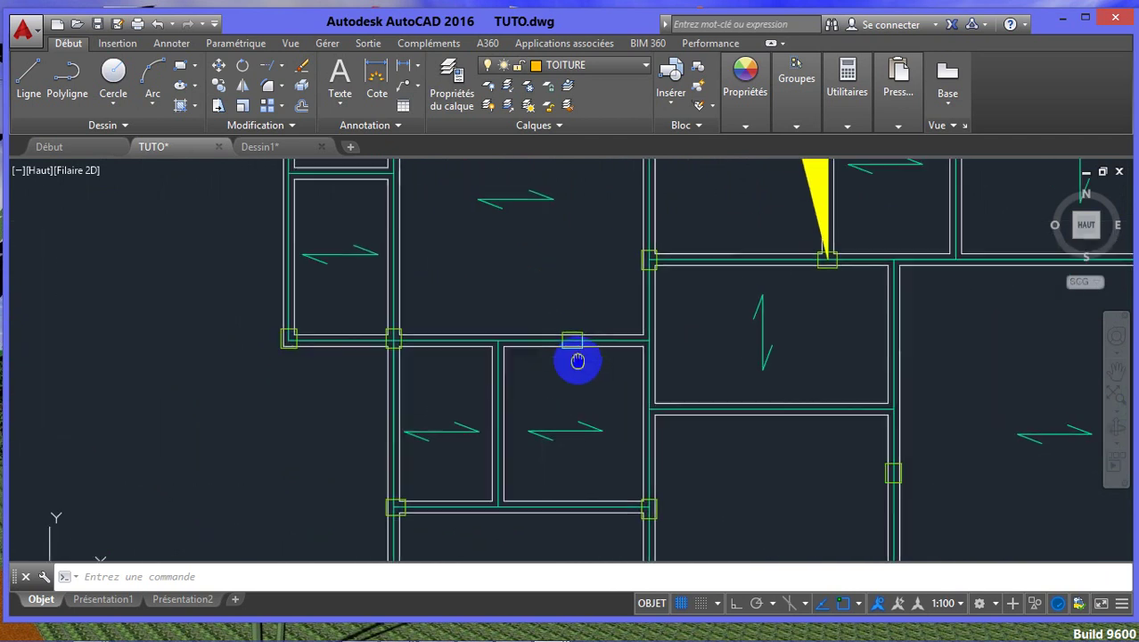
scroll(569, 349, up, 8)
scroll(571, 346, down, 10)
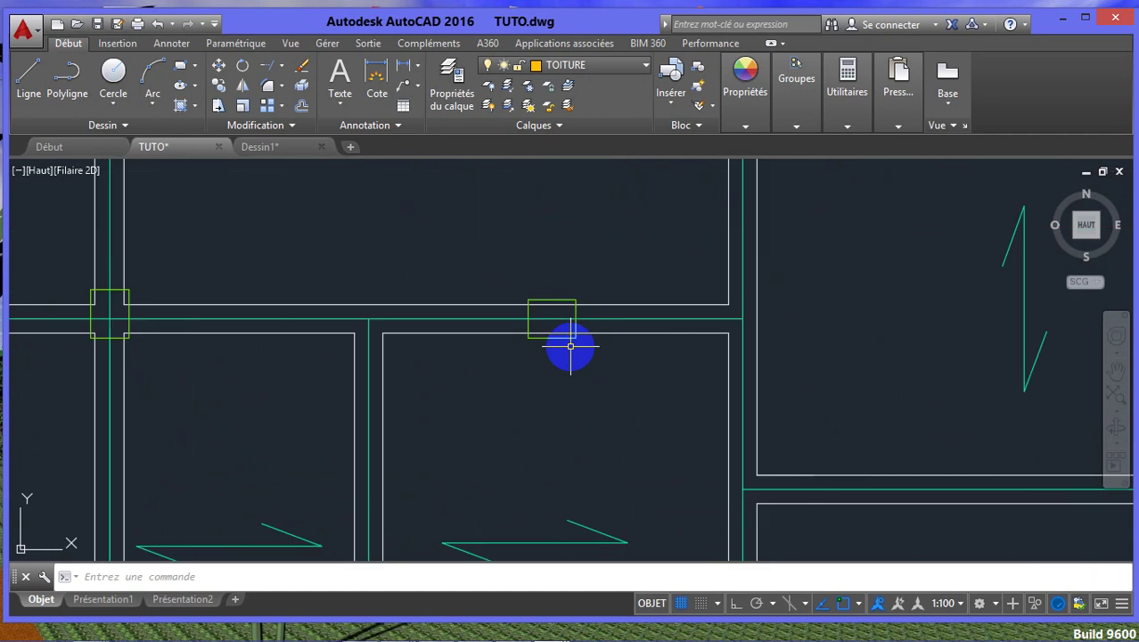
middle_drag(575, 348, 564, 330)
scroll(564, 330, up, 10)
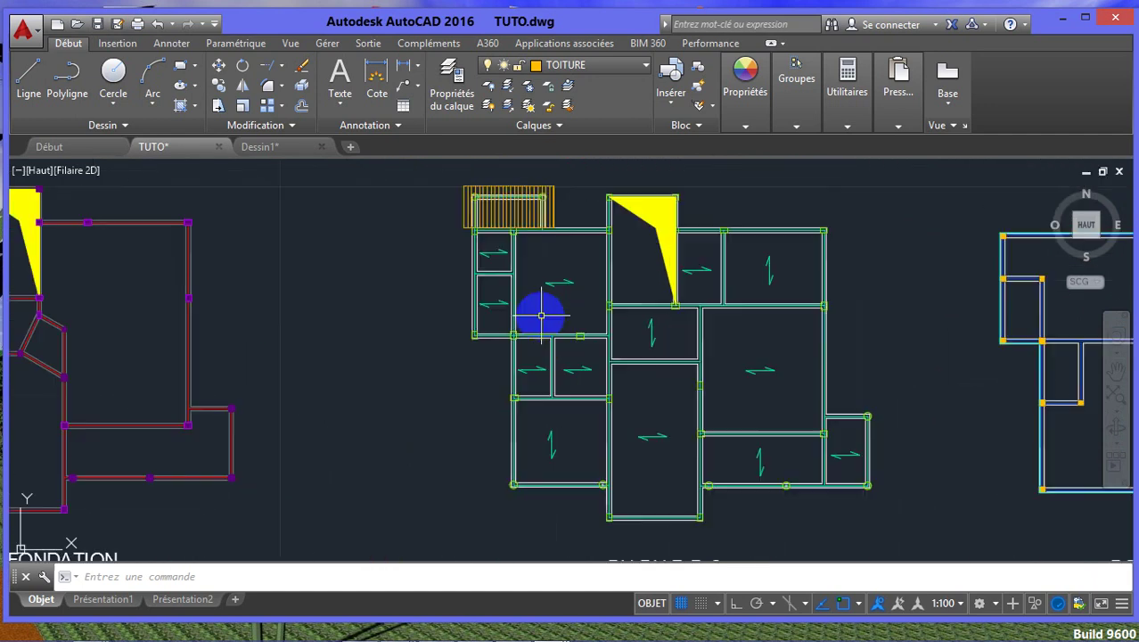
scroll(551, 360, down, 10)
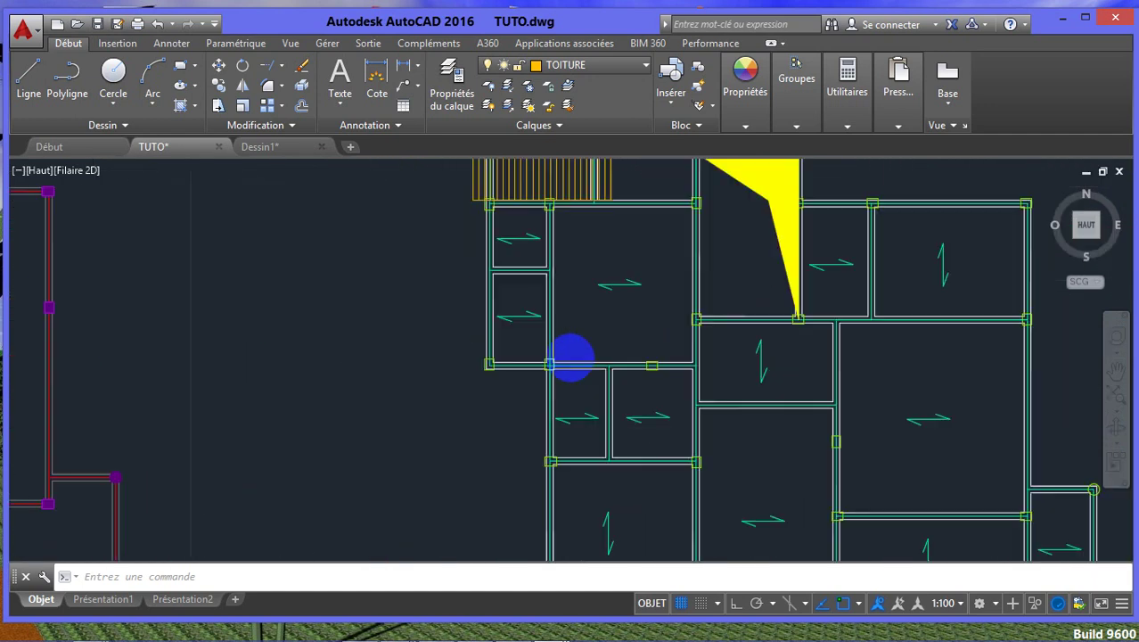
scroll(522, 343, up, 5)
scroll(522, 347, up, 5)
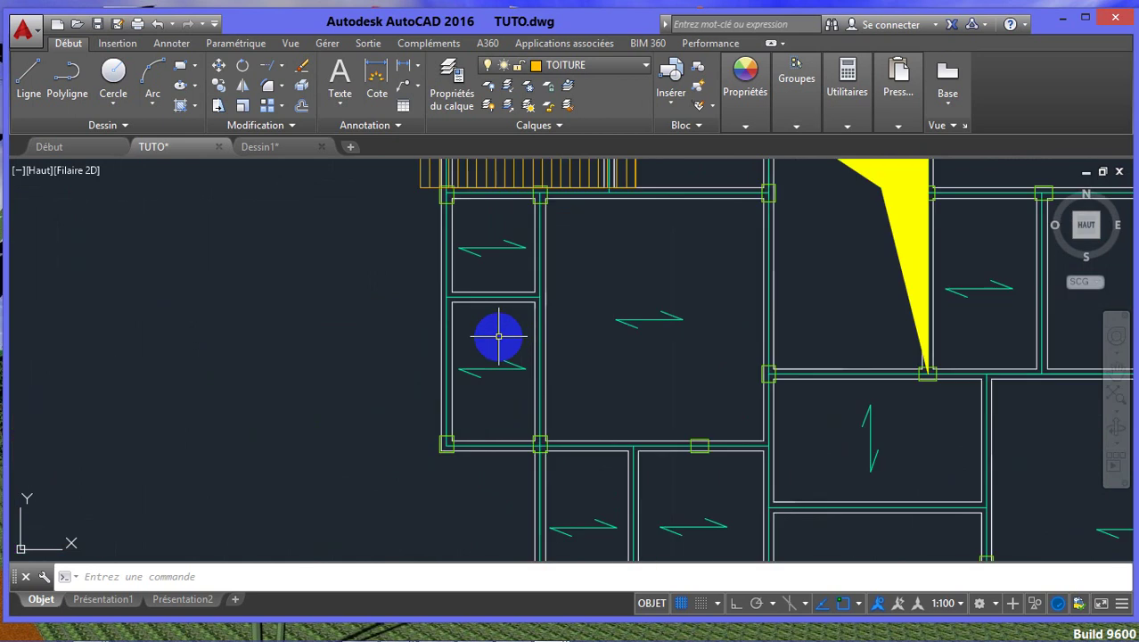
scroll(545, 331, up, 6)
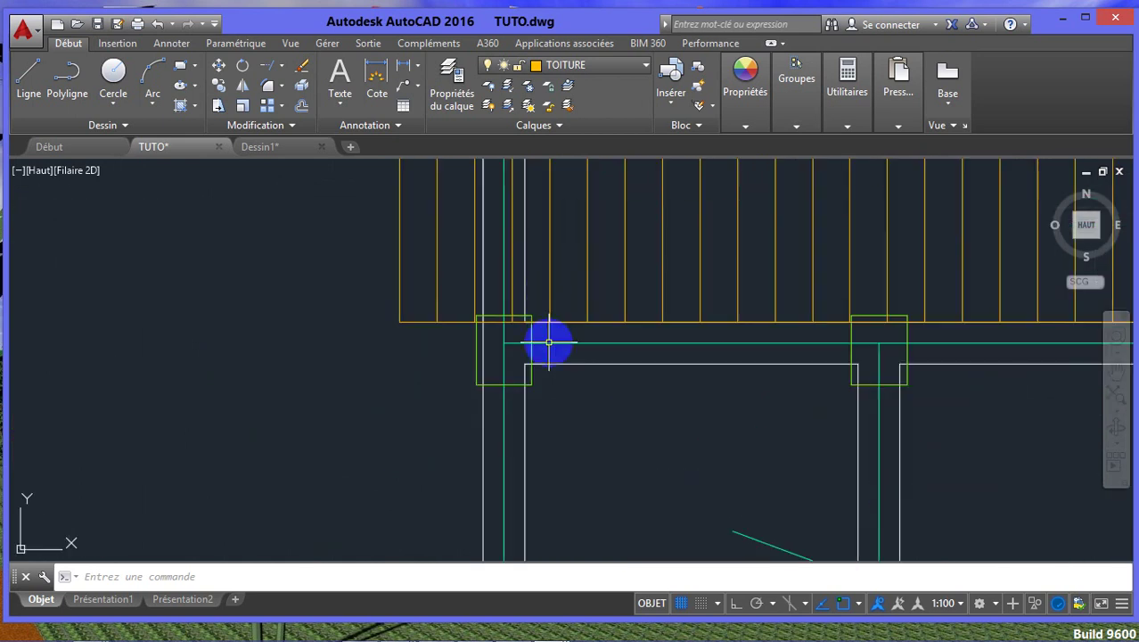
scroll(550, 392, down, 2)
scroll(550, 393, down, 5)
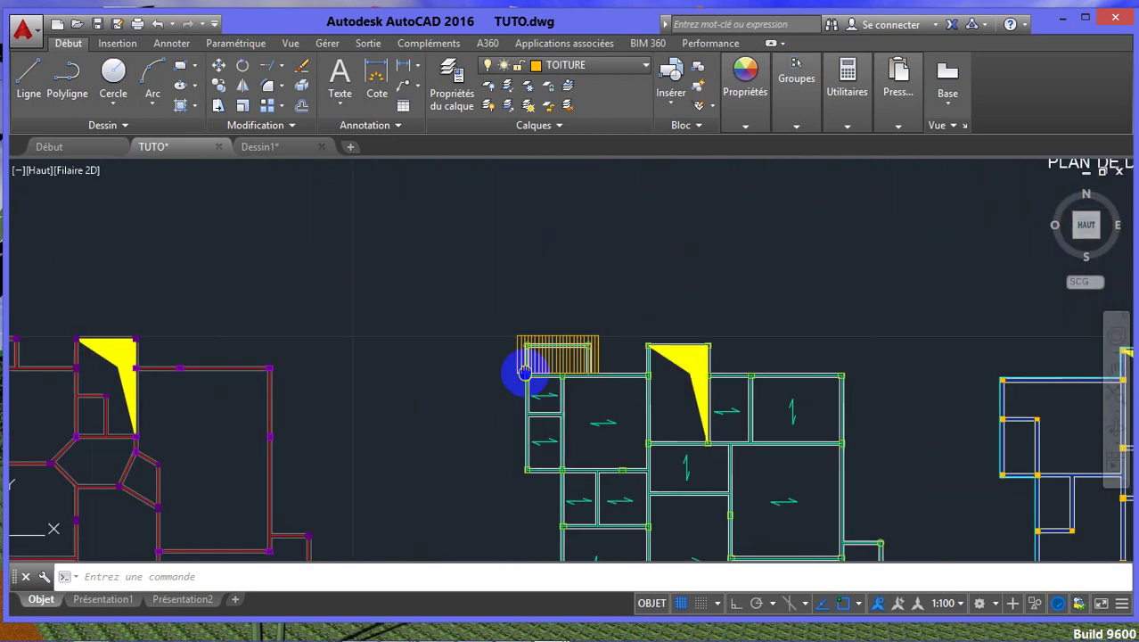
middle_drag(521, 369, 524, 306)
scroll(549, 330, down, 5)
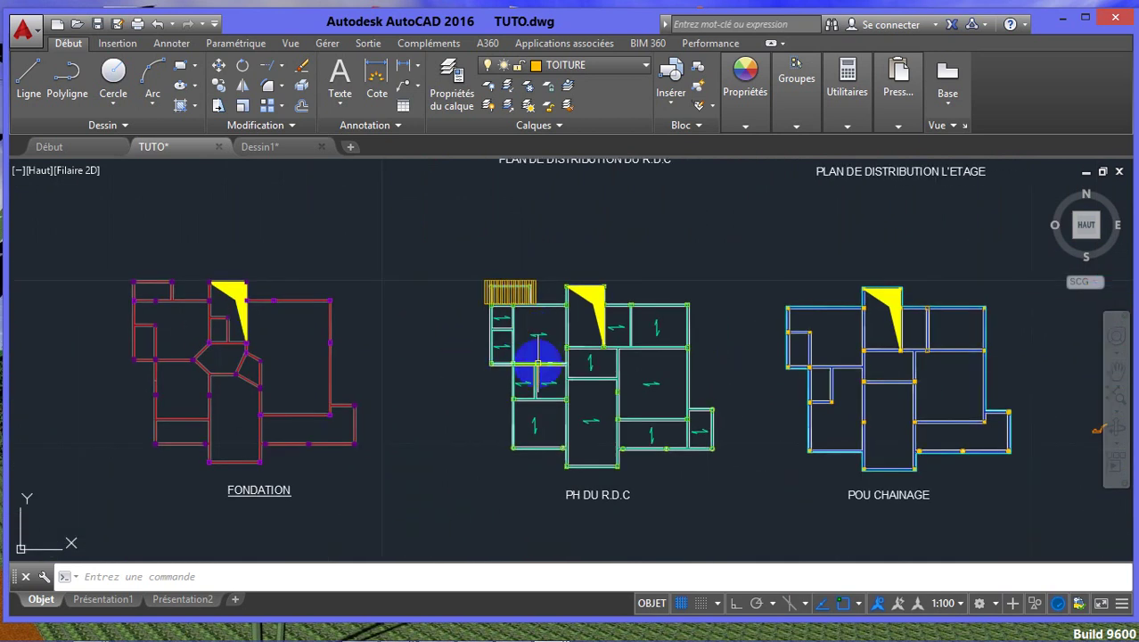
Review the whole set of plans again, focusing on the ground-floor distribution plan.
scroll(418, 376, down, 4)
middle_drag(471, 260, 496, 318)
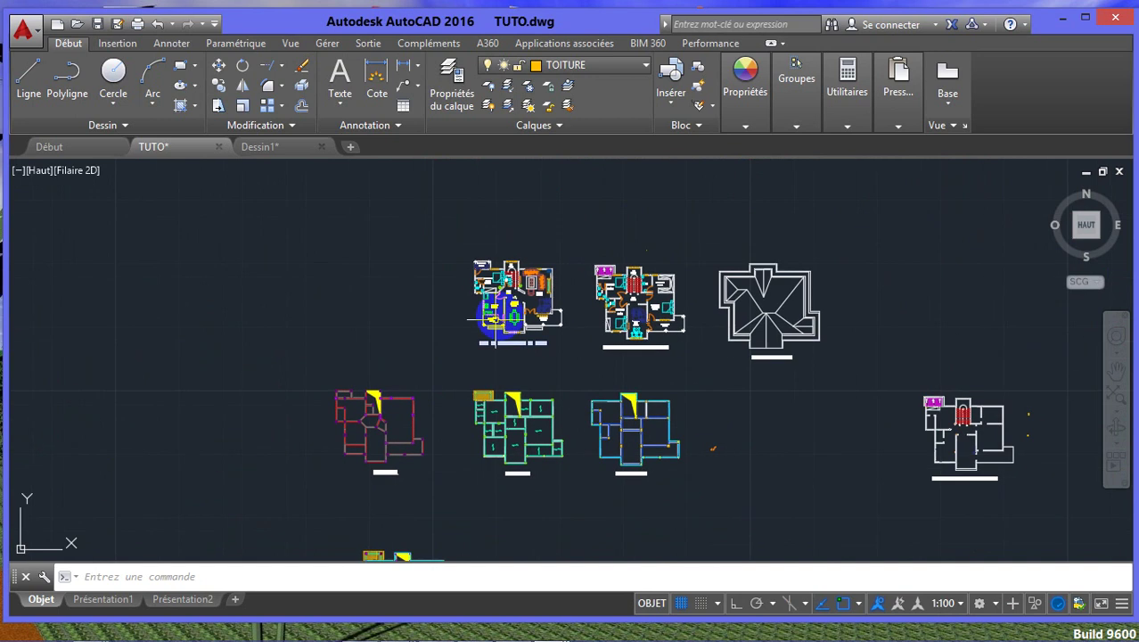
scroll(510, 278, up, 5)
scroll(517, 352, down, 5)
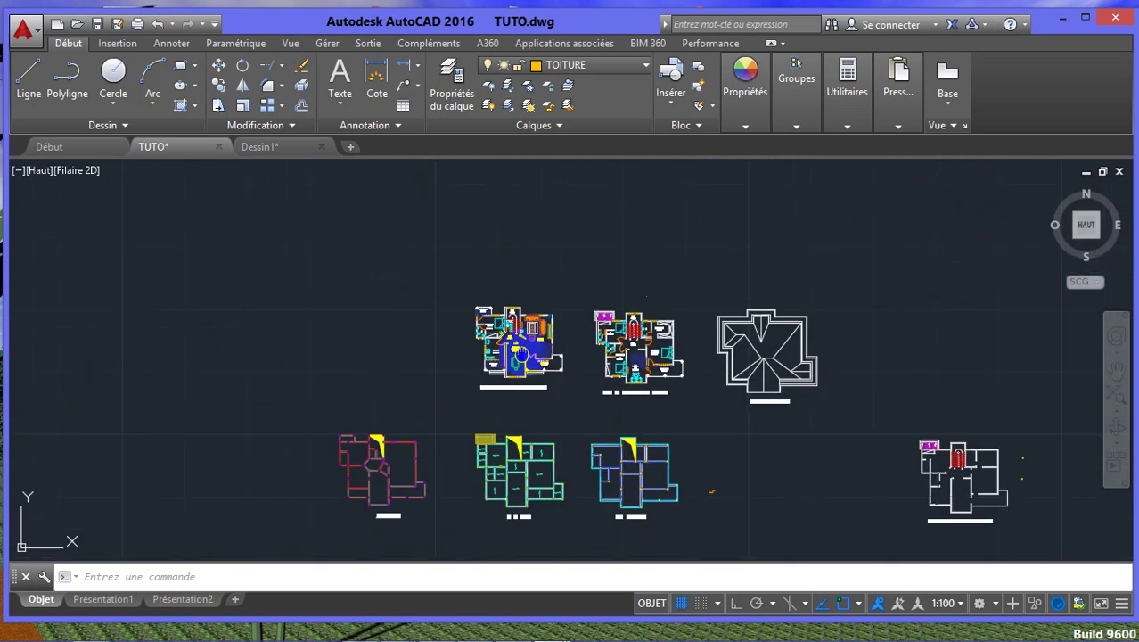
Examine the room-by-room slab panels and span arrows of the PH DU R.D.C plan.
middle_drag(517, 356, 560, 280)
scroll(562, 419, up, 3)
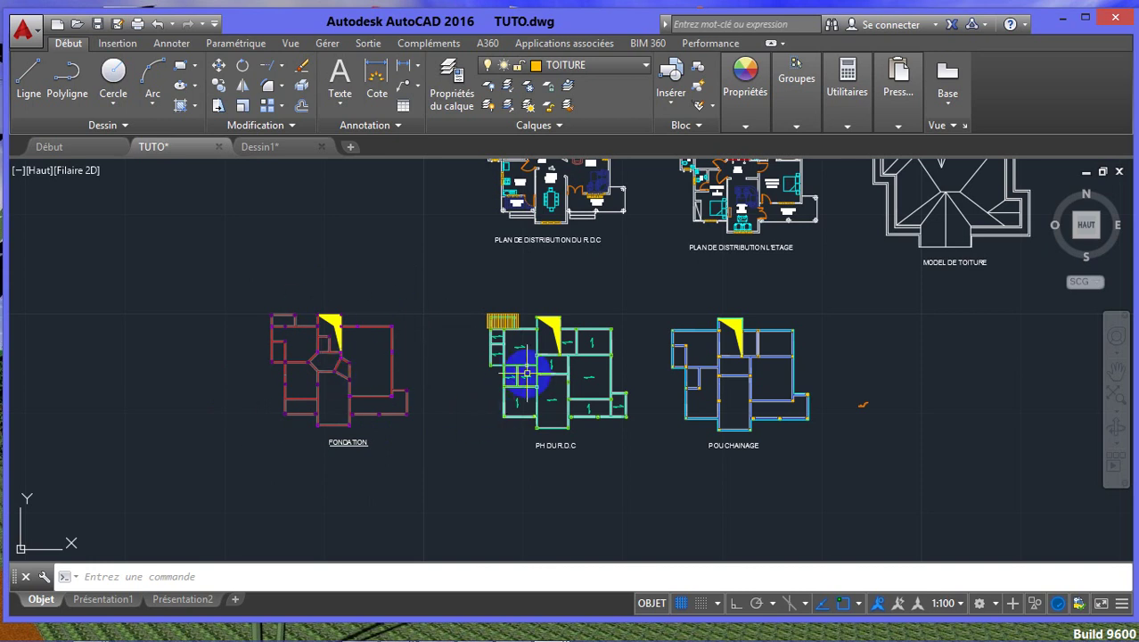
middle_drag(529, 374, 493, 375)
scroll(493, 375, up, 2)
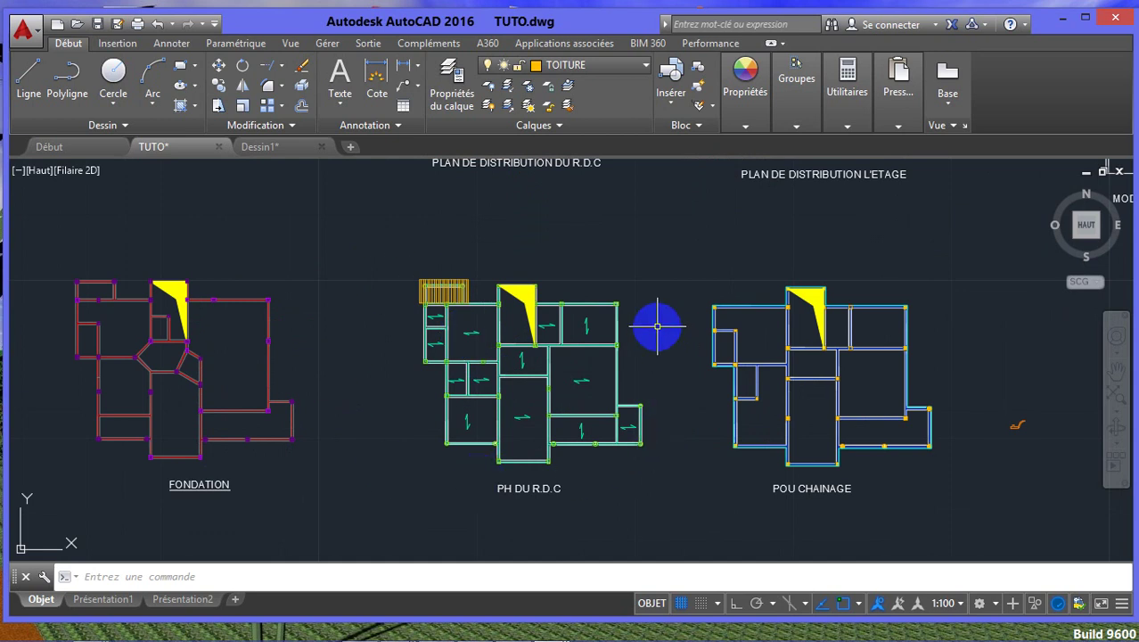
scroll(588, 406, up, 5)
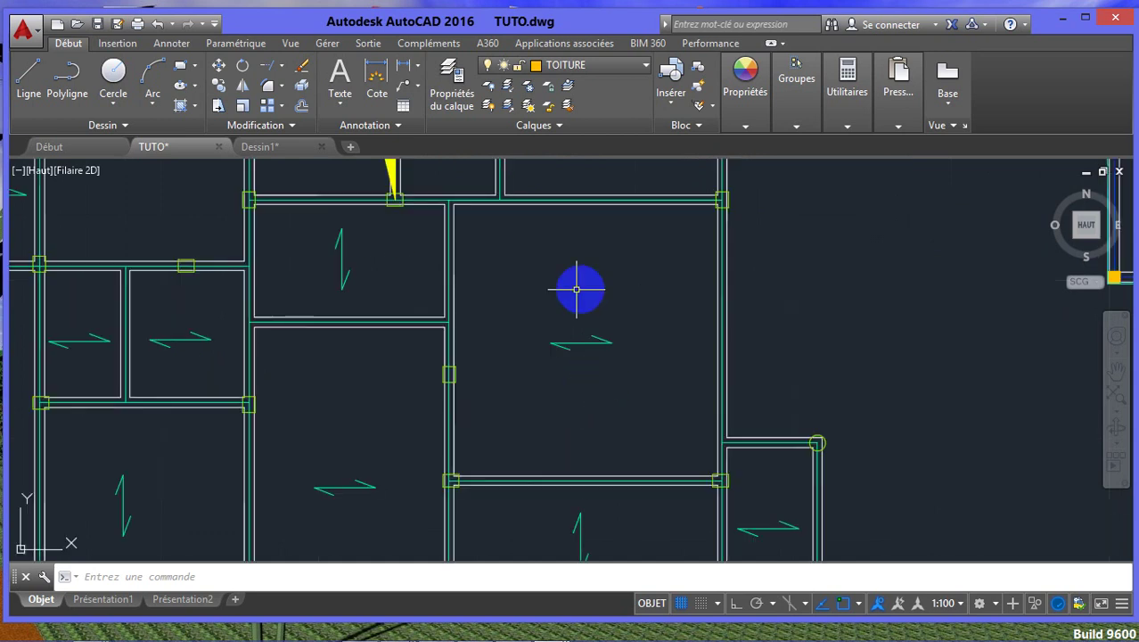
scroll(575, 362, down, 5)
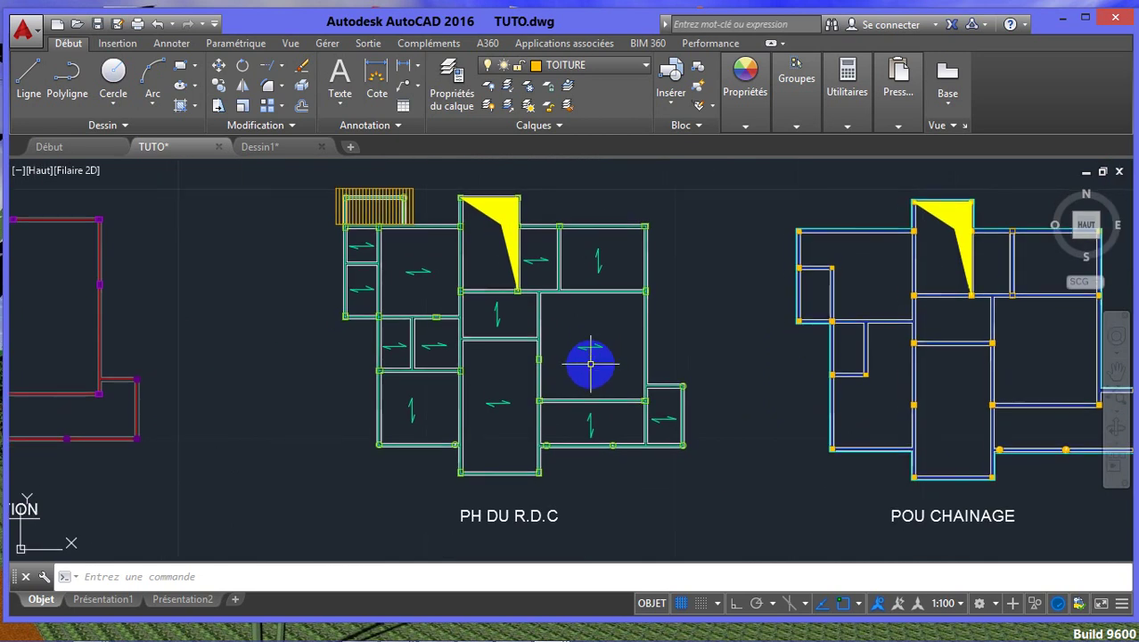
scroll(590, 365, up, 2)
scroll(590, 364, down, 2)
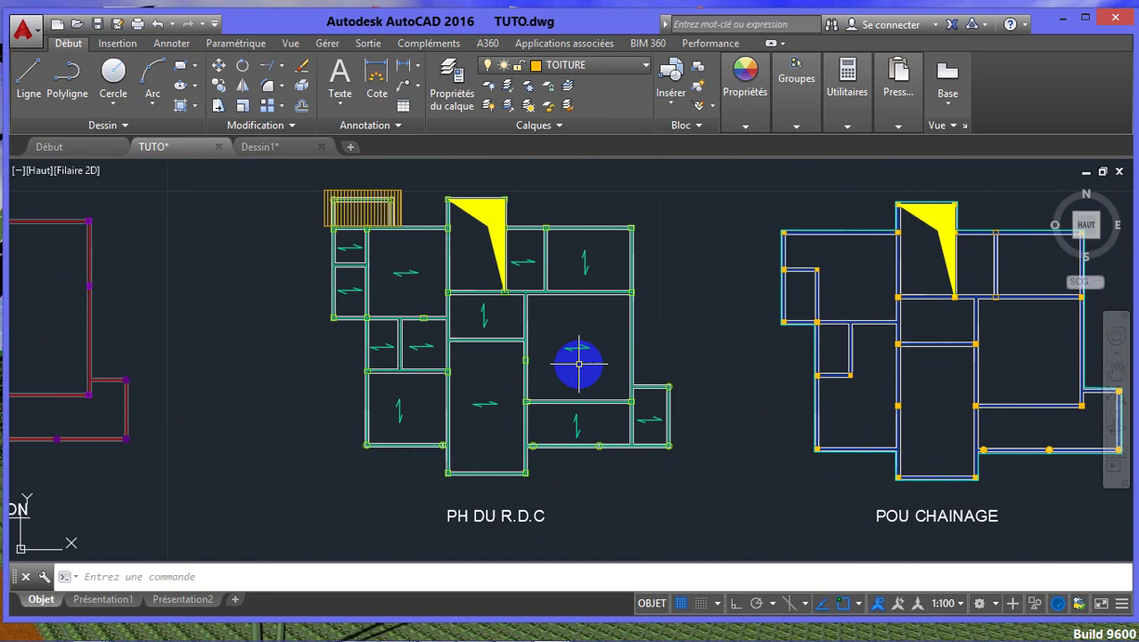
scroll(579, 363, up, 2)
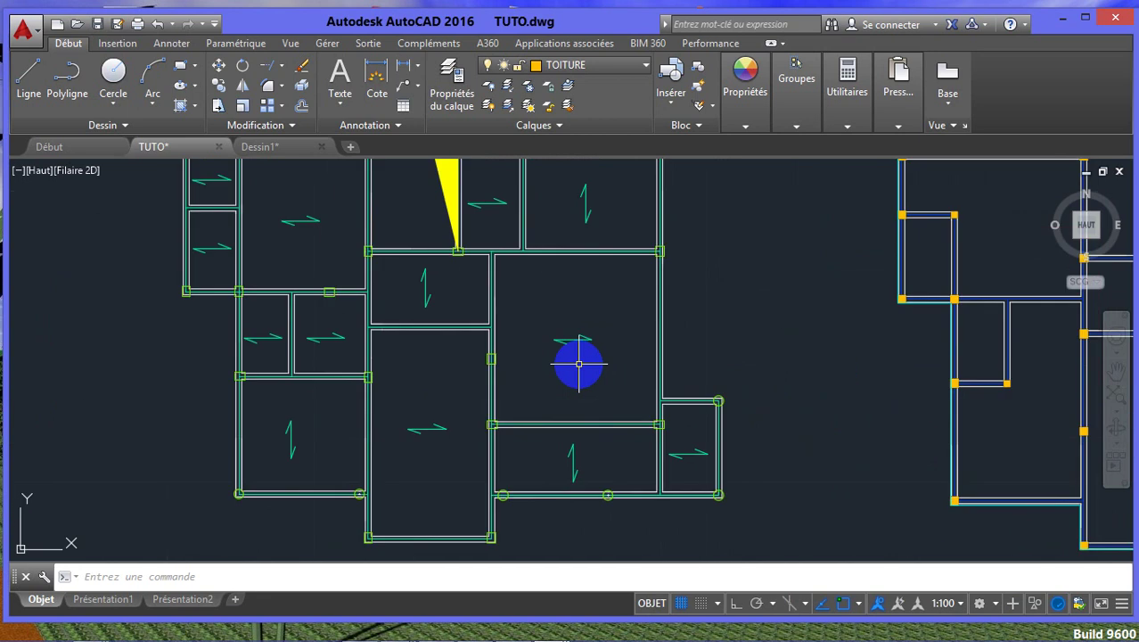
scroll(579, 364, down, 2)
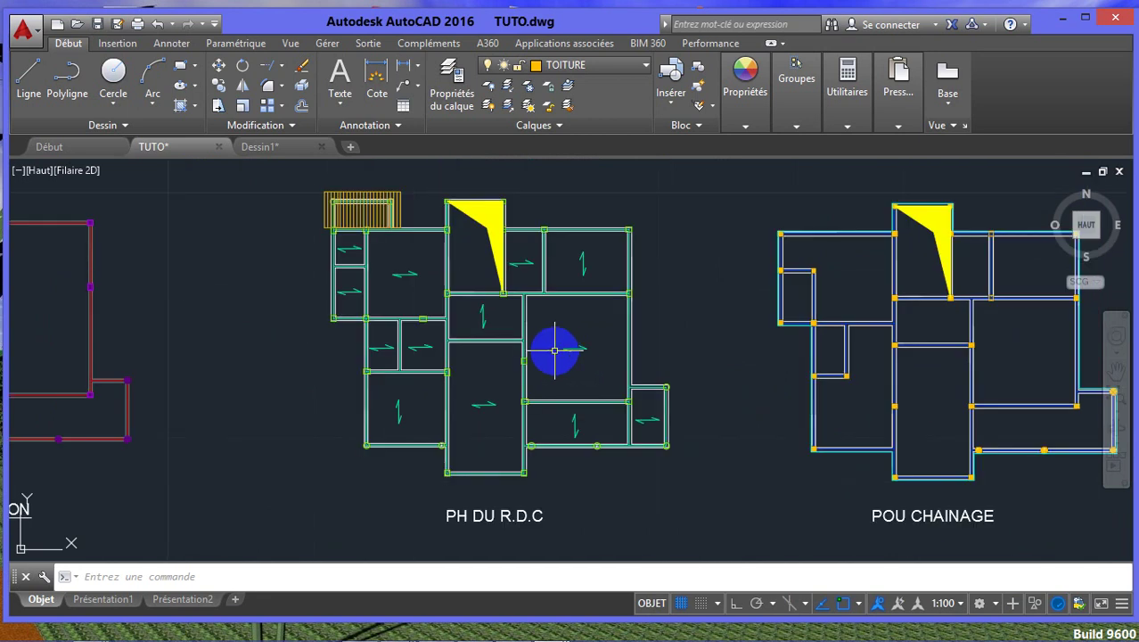
middle_drag(555, 351, 572, 350)
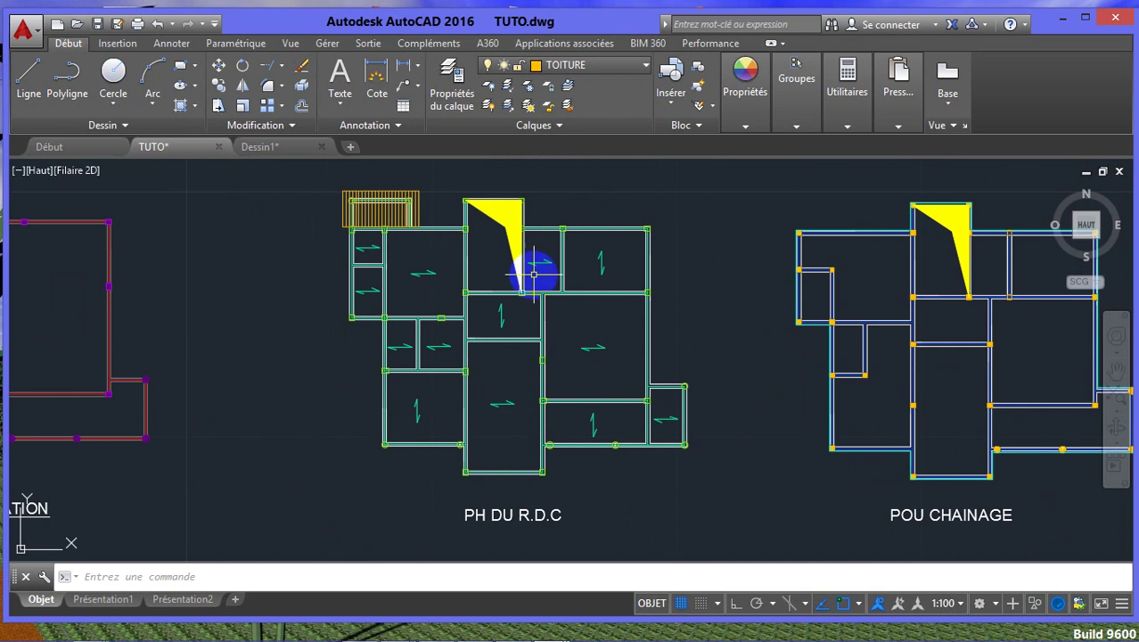
Compare the FONDATION, PH DU R.D.C and POU CHAINAGE plans side by side.
scroll(502, 379, down, 2)
middle_drag(502, 379, 487, 382)
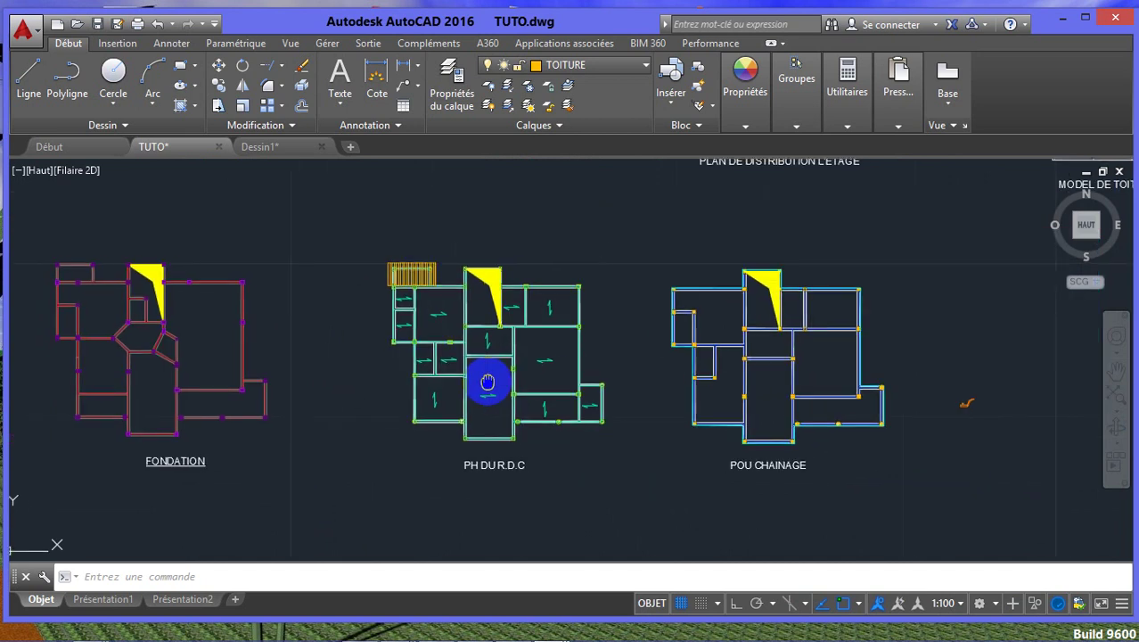
middle_drag(431, 337, 492, 366)
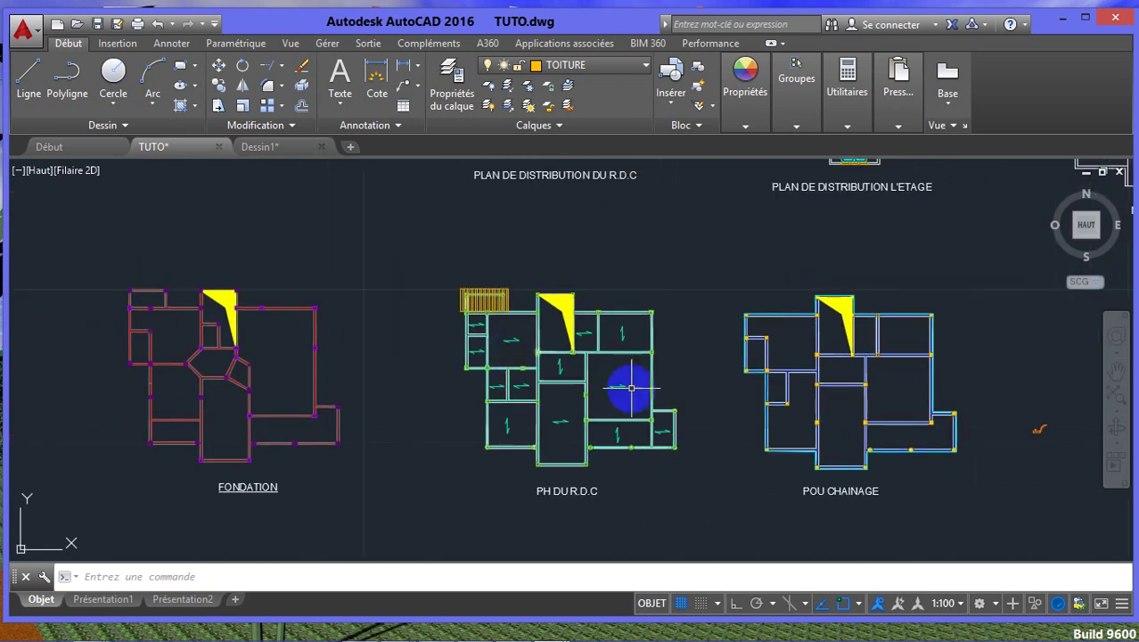
middle_drag(631, 387, 485, 384)
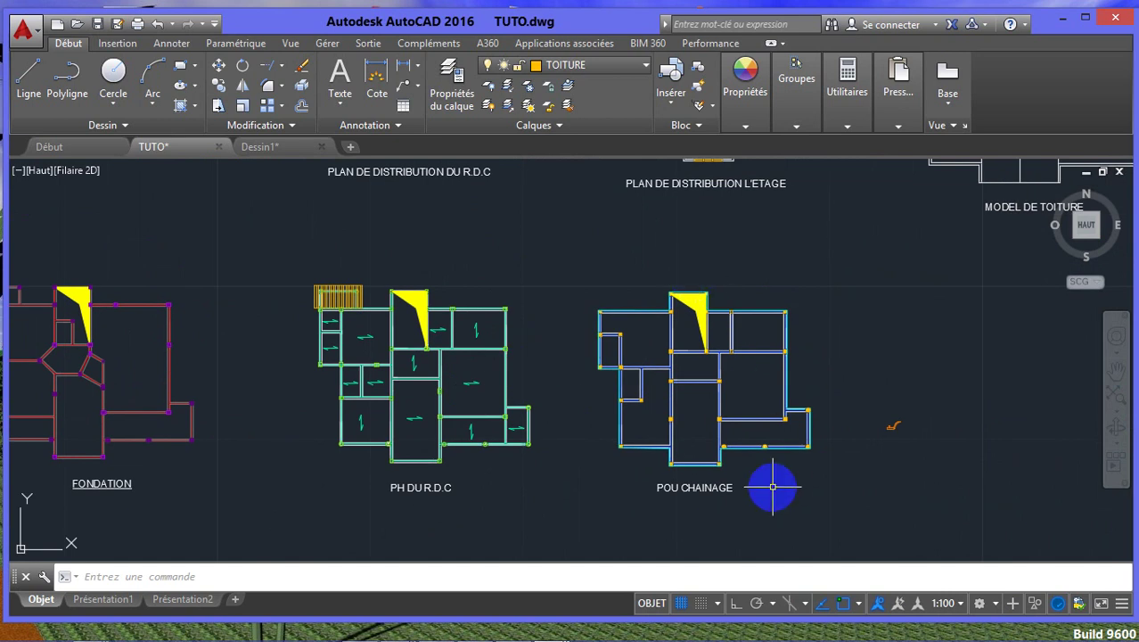
middle_drag(752, 487, 714, 492)
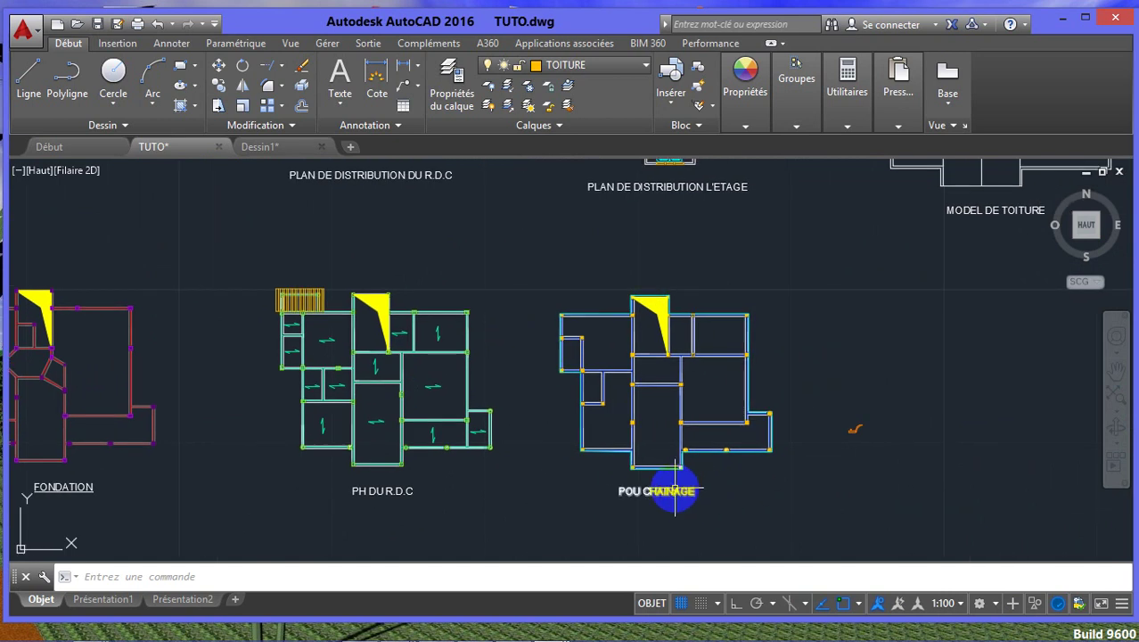
Review the drawing's layer list, including the foundation, beam and column layers.
scroll(628, 437, down, 8)
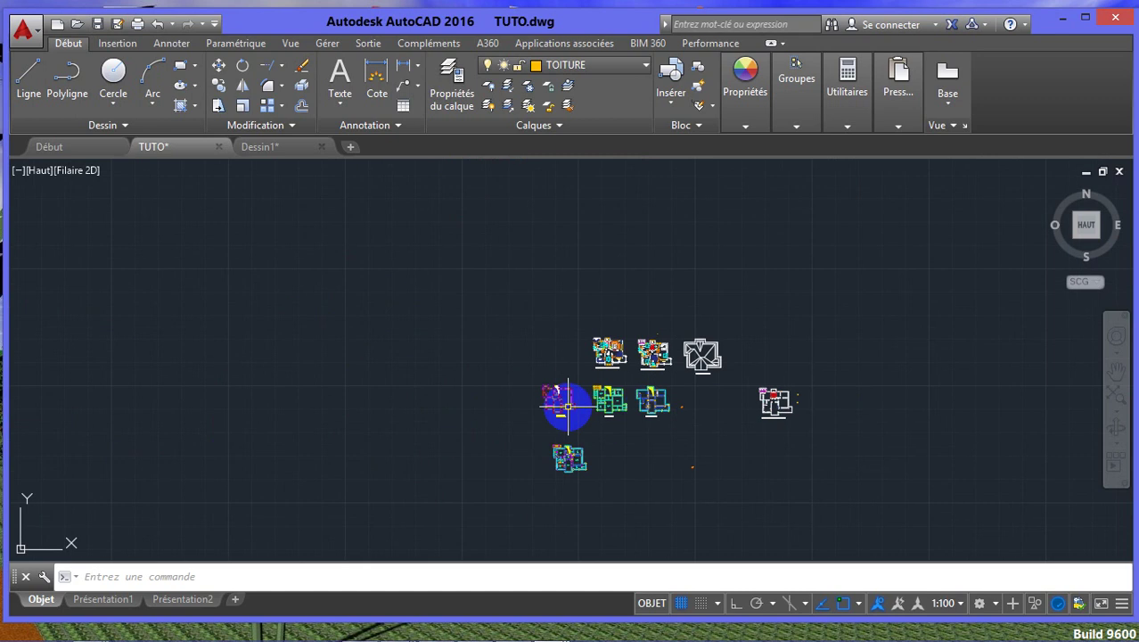
click(614, 71)
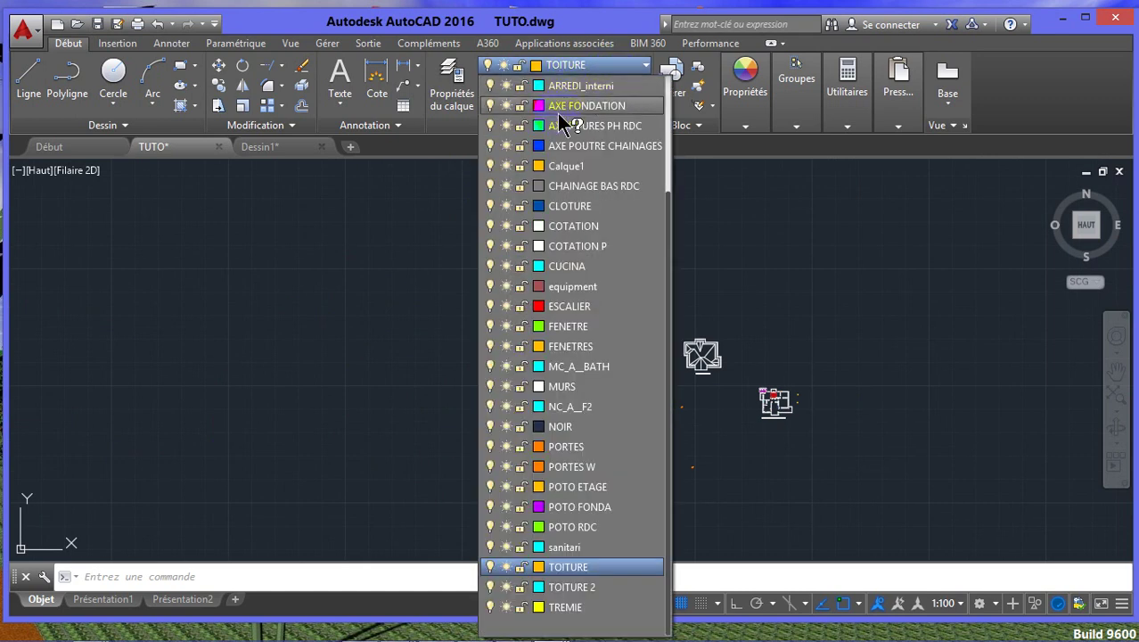
click(699, 440)
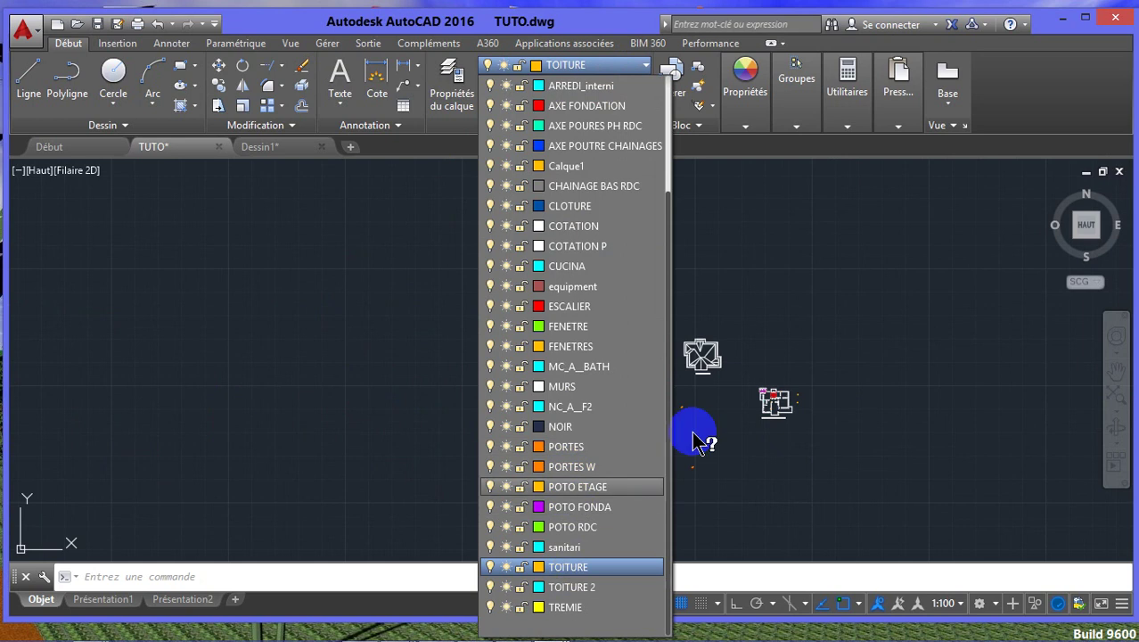
Examine the square column, beam axes and wall outlines at the lower-left corner of the POU CHAINAGE plan.
scroll(652, 406, up, 8)
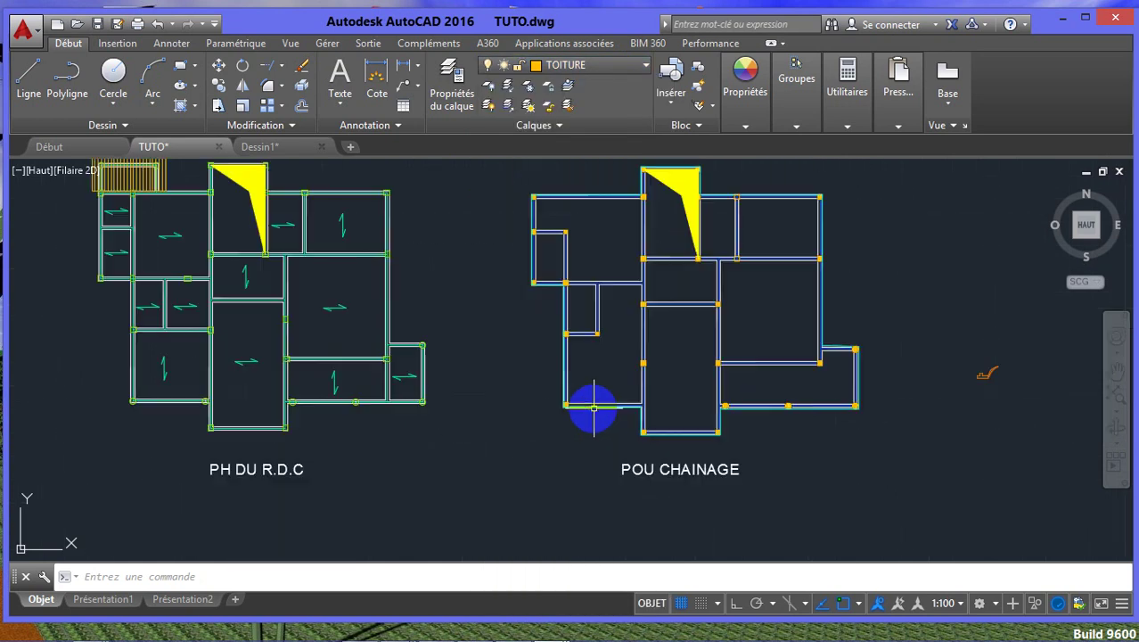
scroll(523, 363, up, 3)
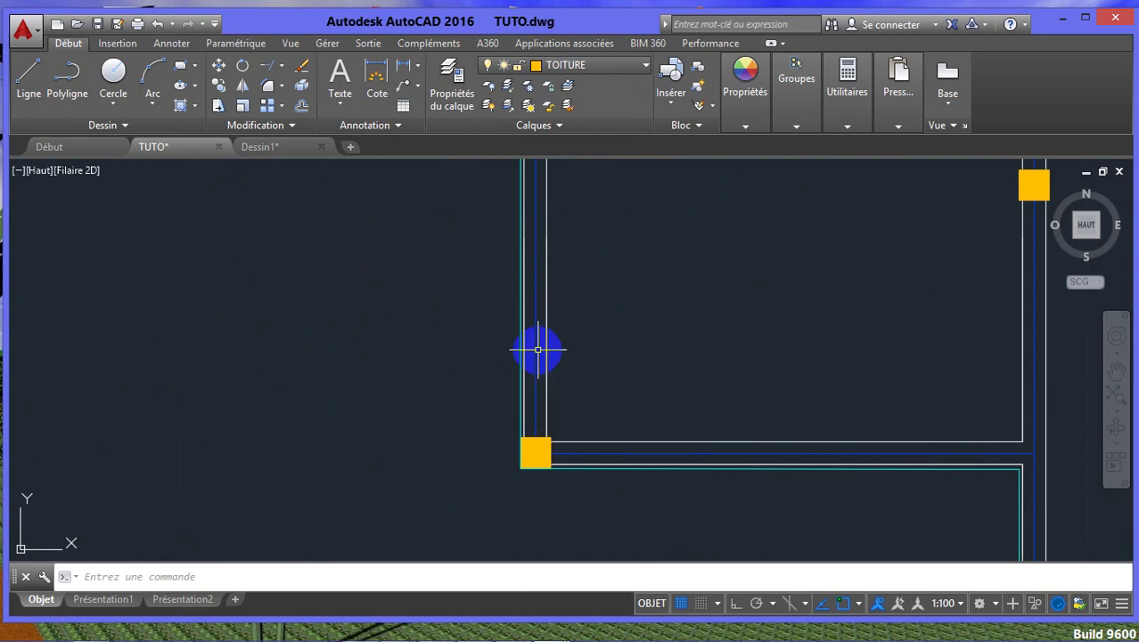
scroll(535, 349, down, 4)
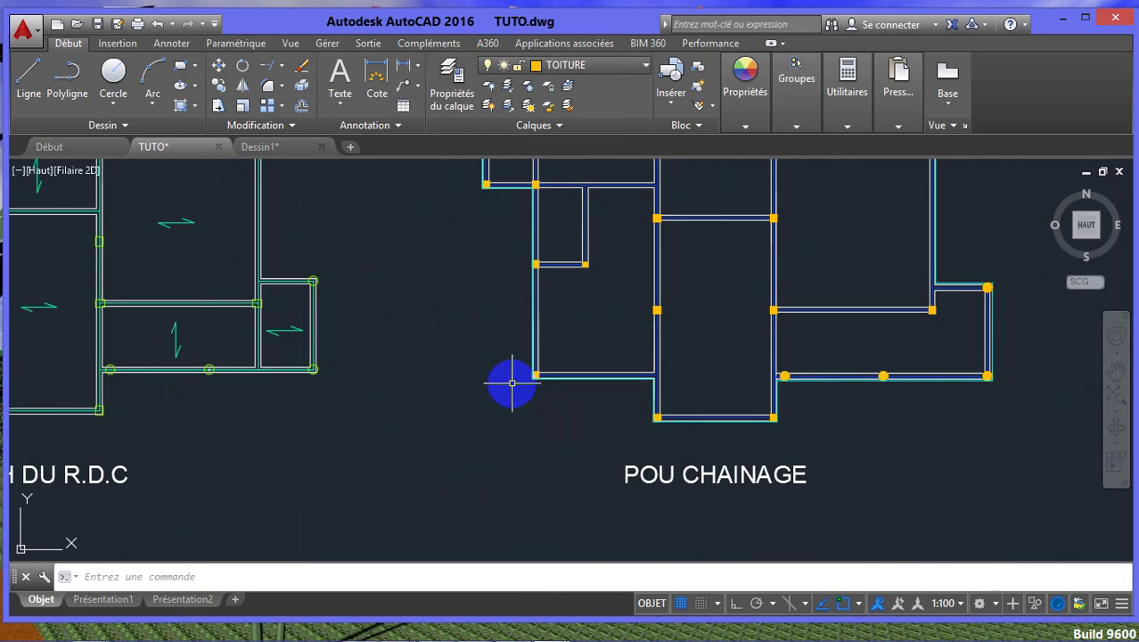
scroll(582, 381, down, 5)
Examine the circular columns and beam axes along the lower-right wall of the PH DU R.D.C plan.
scroll(570, 385, up, 5)
scroll(549, 381, up, 5)
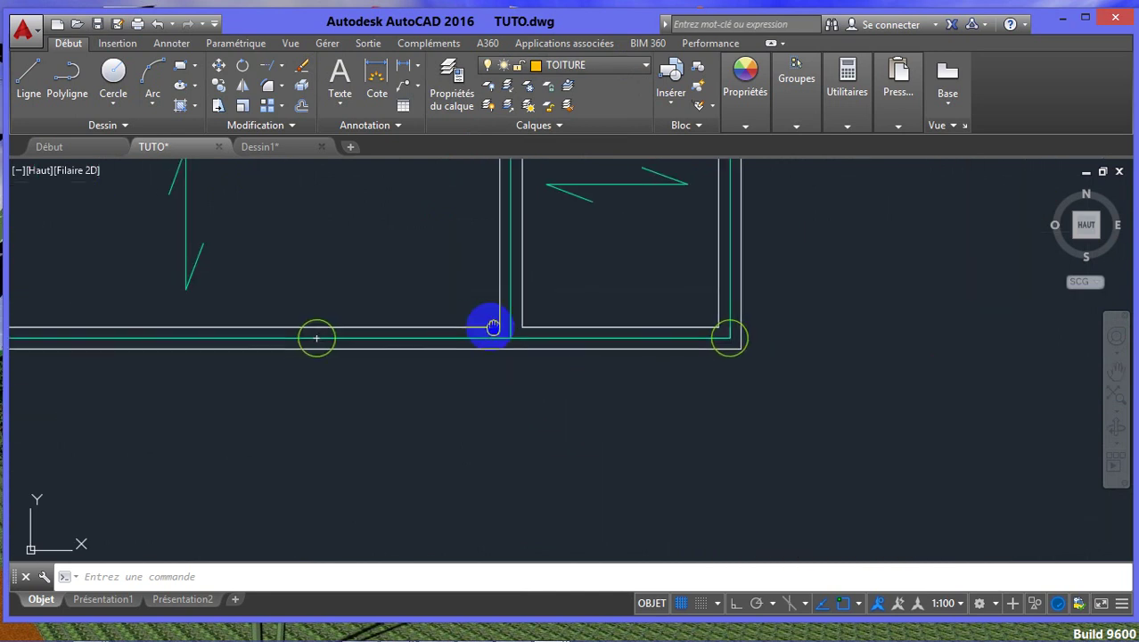
scroll(564, 339, down, 7)
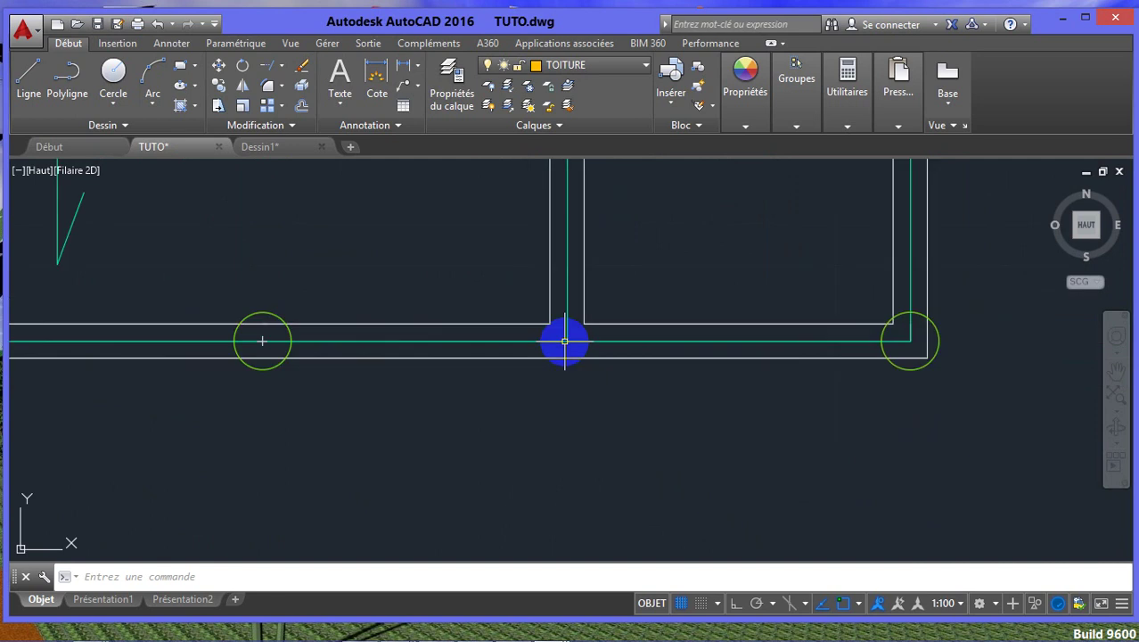
Examine the circular column beside the lower wall junction of the FONDATION plan.
scroll(491, 382, up, 8)
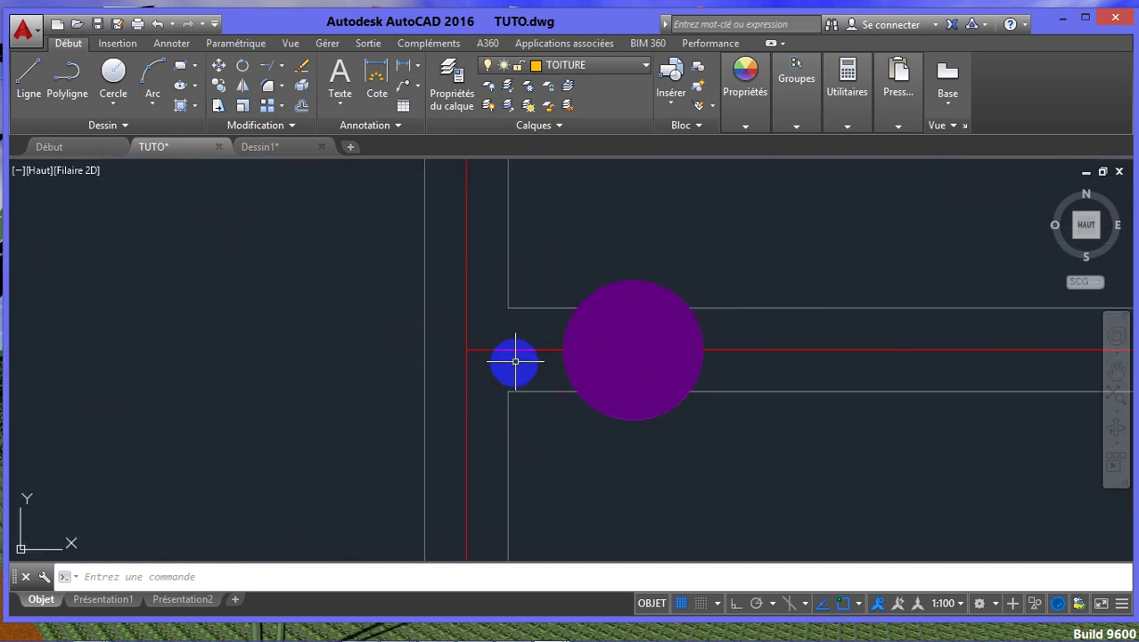
scroll(530, 357, down, 8)
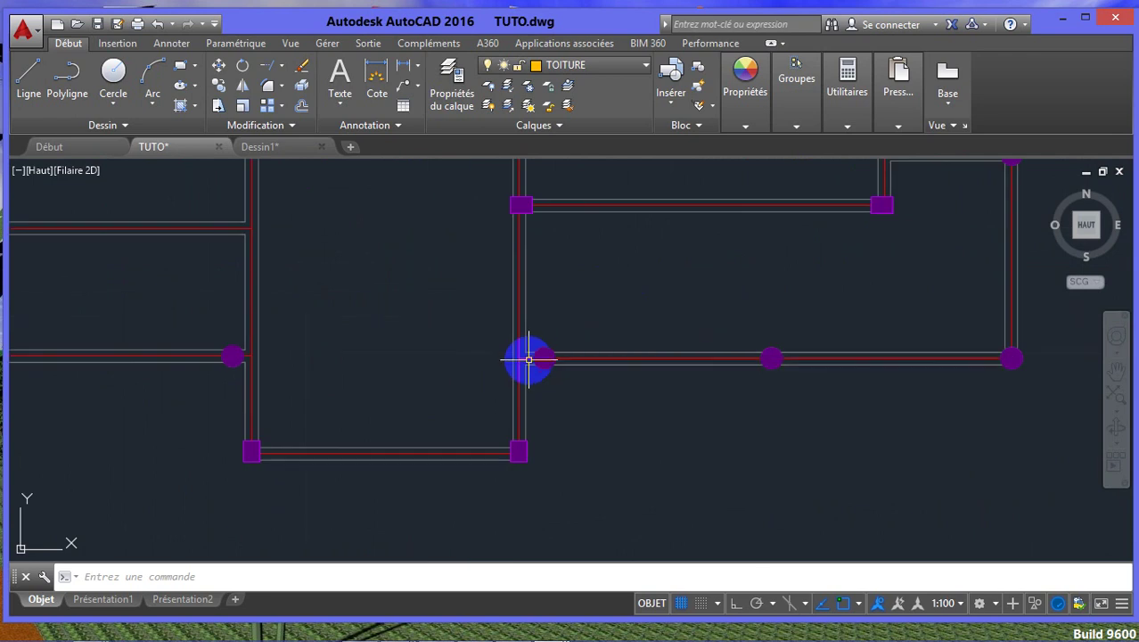
scroll(512, 335, down, 4)
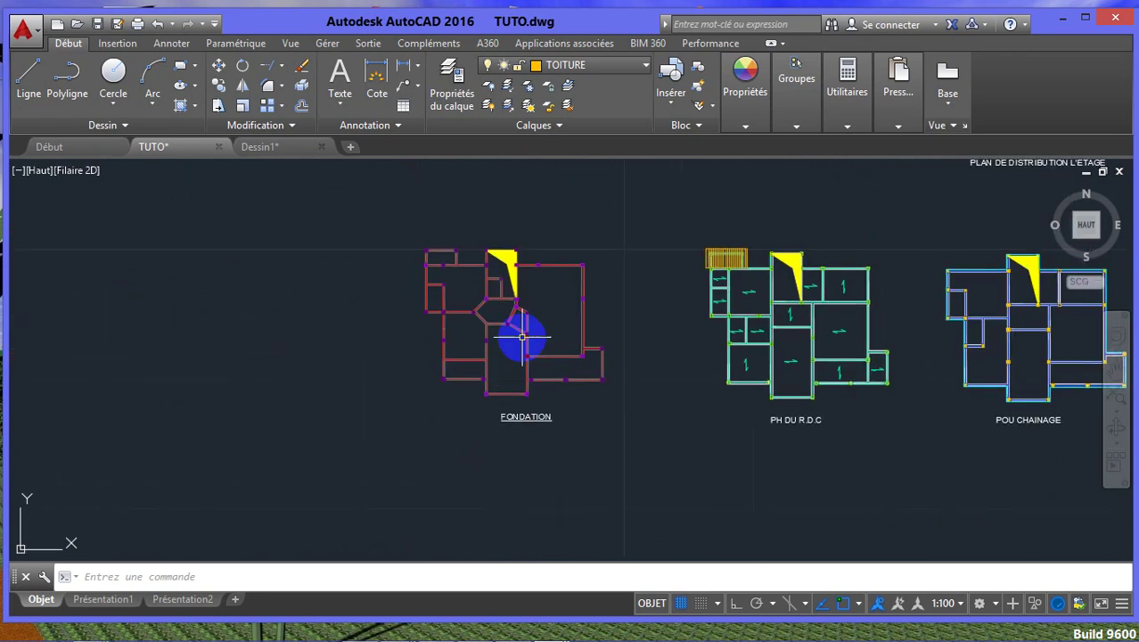
Inspect the rectangular mid-wall column above the small rooms of the PH DU R.D.C plan and check its object properties.
mouse_move(539, 295)
middle_down()
mouse_move(519, 306)
mouse_move(524, 272)
middle_up()
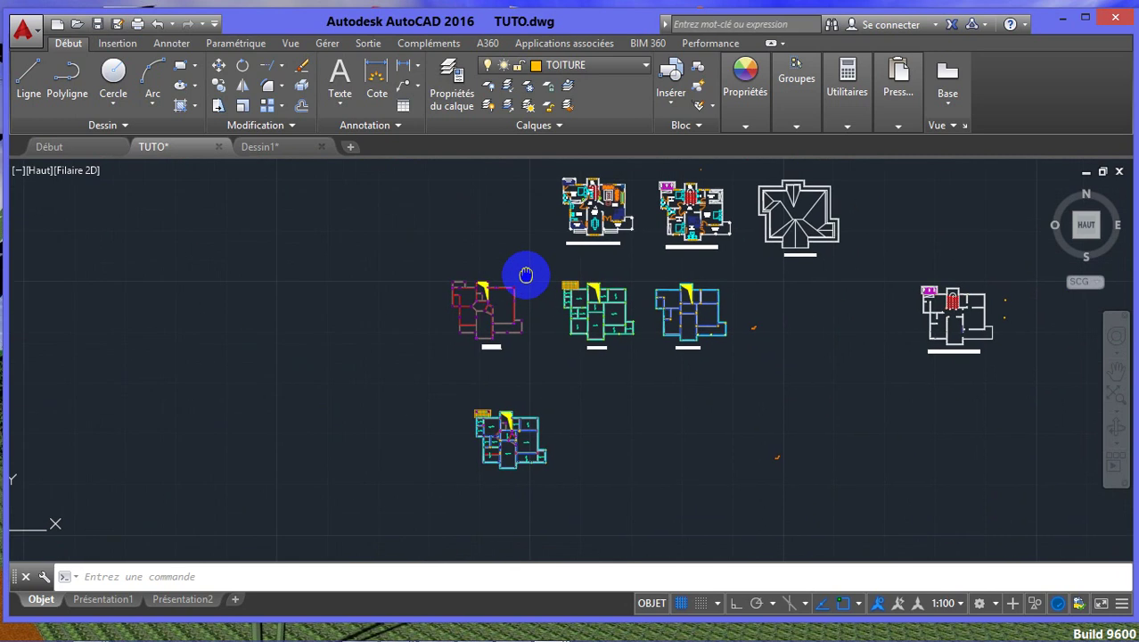
middle_drag(557, 334, 546, 376)
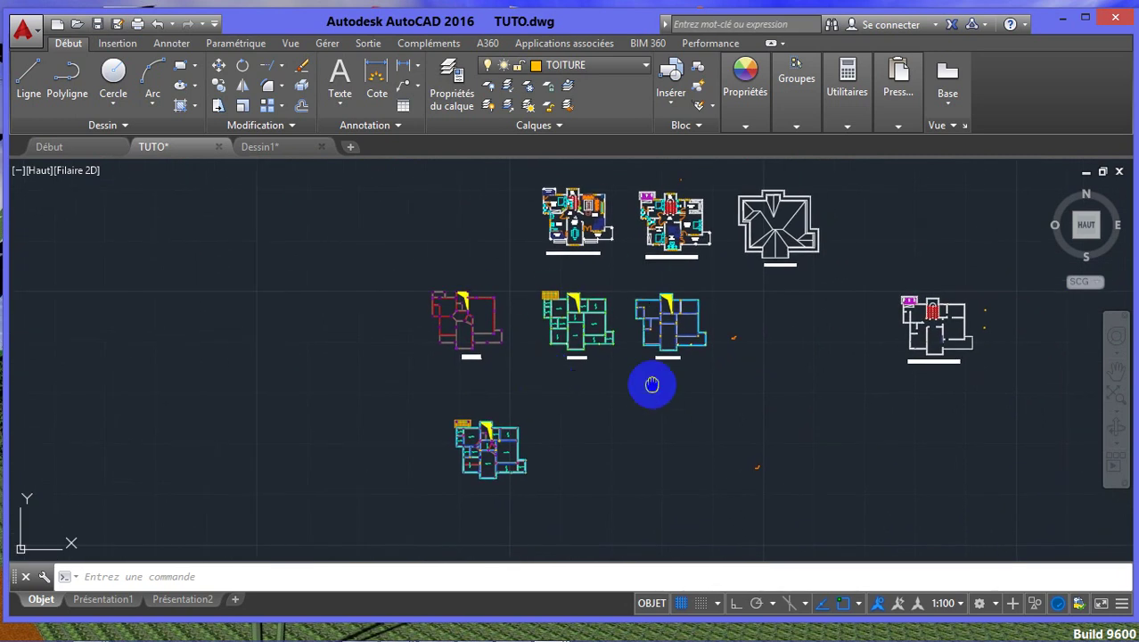
scroll(532, 345, up, 10)
middle_drag(531, 345, 681, 427)
scroll(554, 351, up, 6)
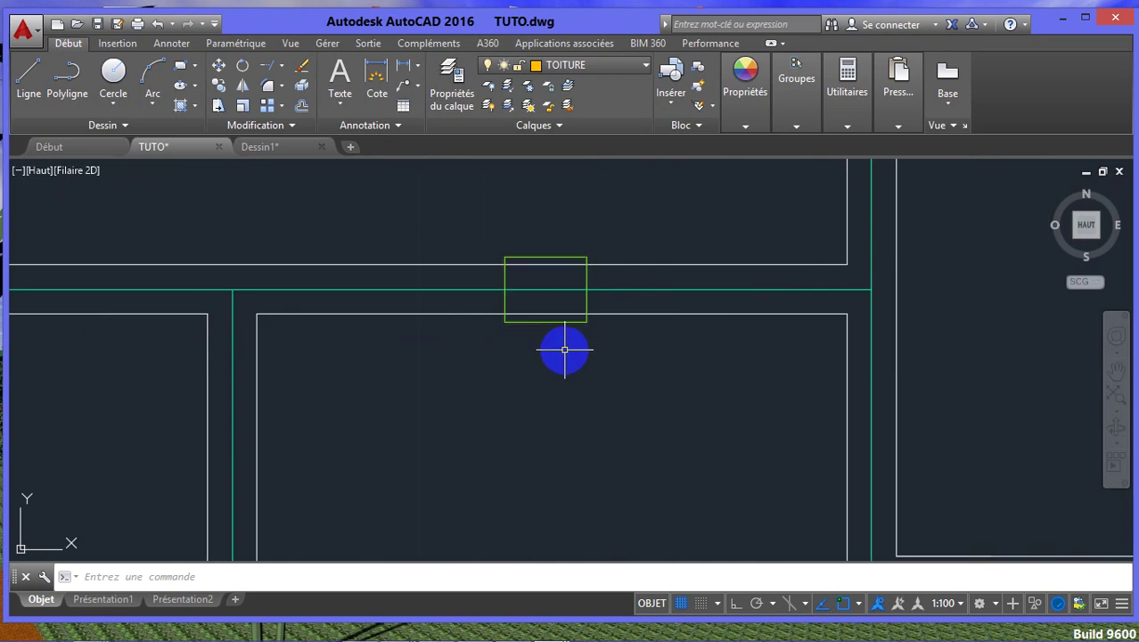
scroll(554, 319, up, 4)
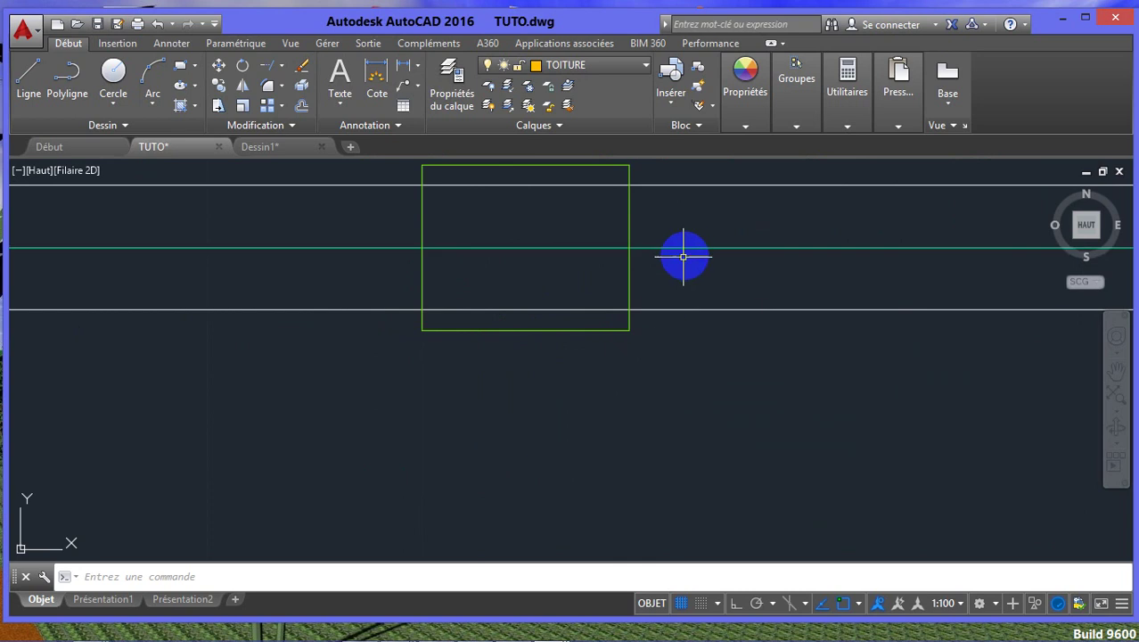
mouse_move(627, 269)
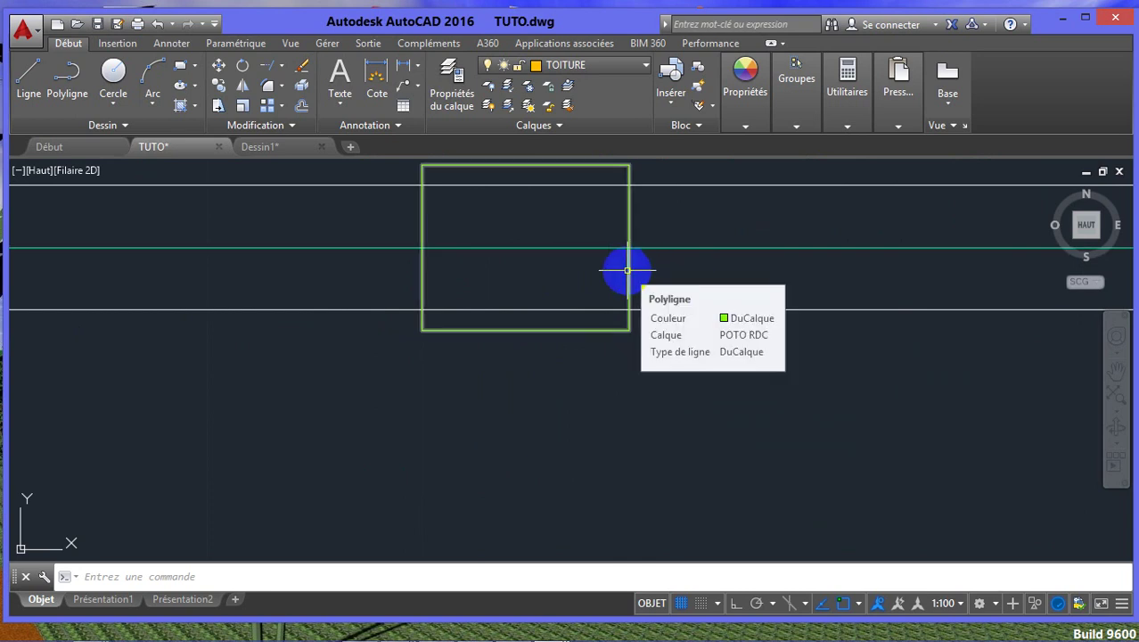
scroll(642, 339, down, 6)
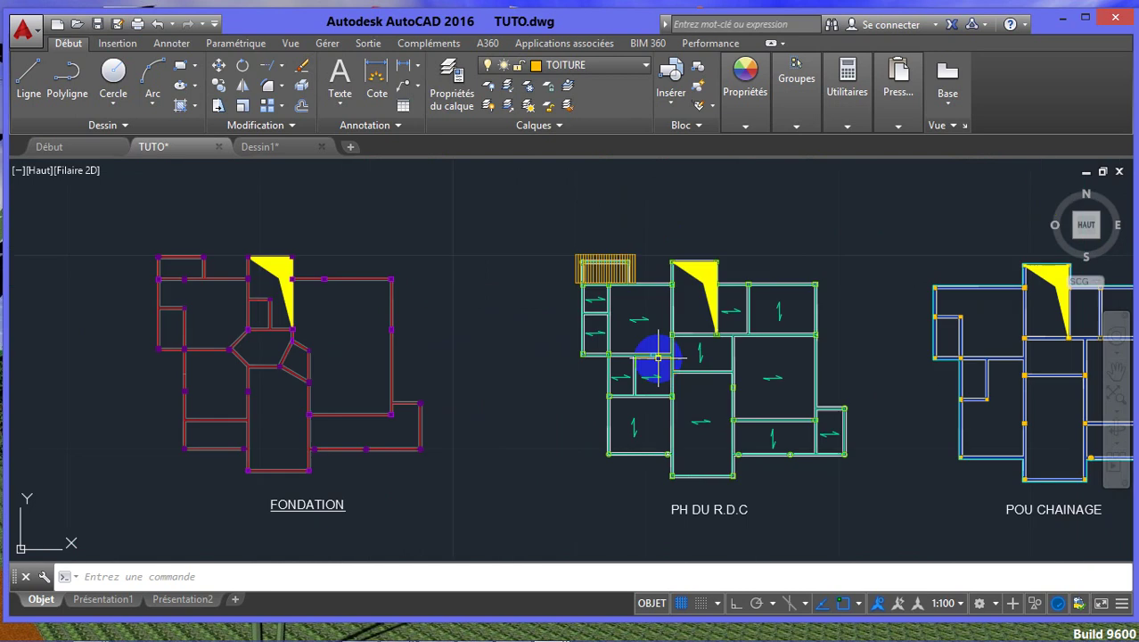
Look over the hatched slab area of the PH DU R.D.C plan and its neighbouring structural plans.
middle_drag(649, 351, 638, 312)
scroll(674, 338, up, 2)
scroll(615, 285, up, 4)
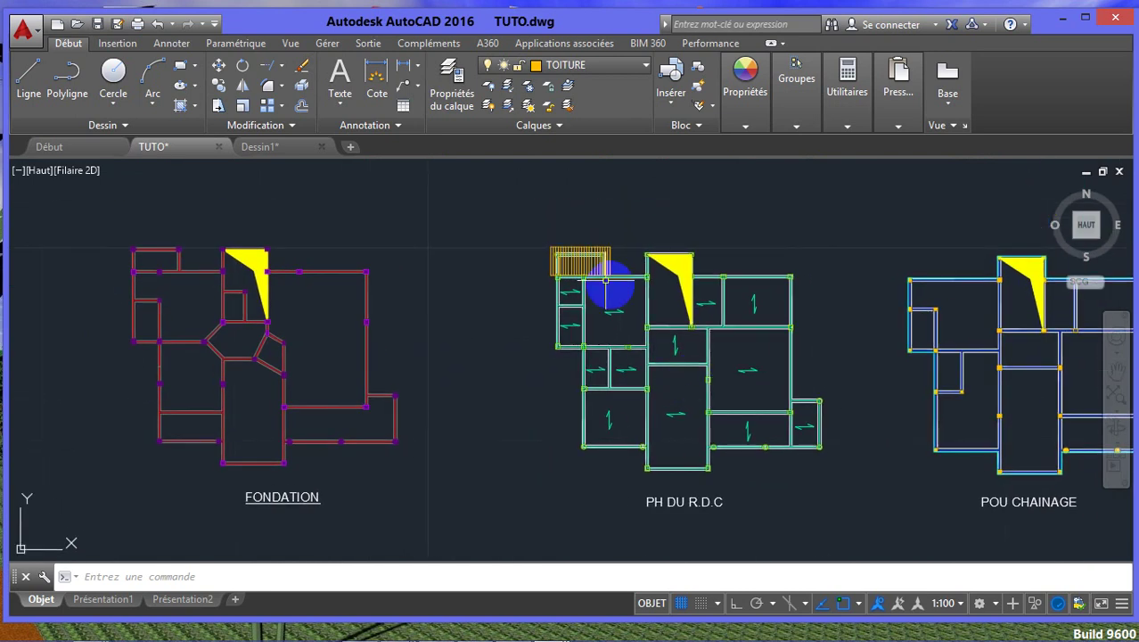
scroll(625, 286, up, 1)
scroll(636, 305, down, 6)
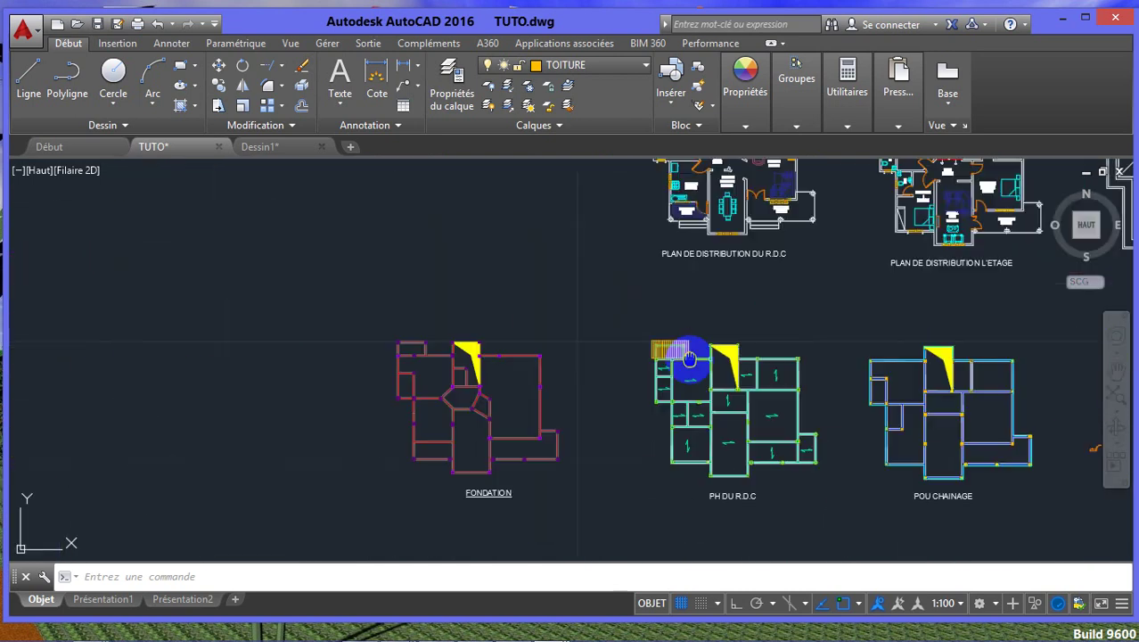
middle_drag(654, 378, 681, 384)
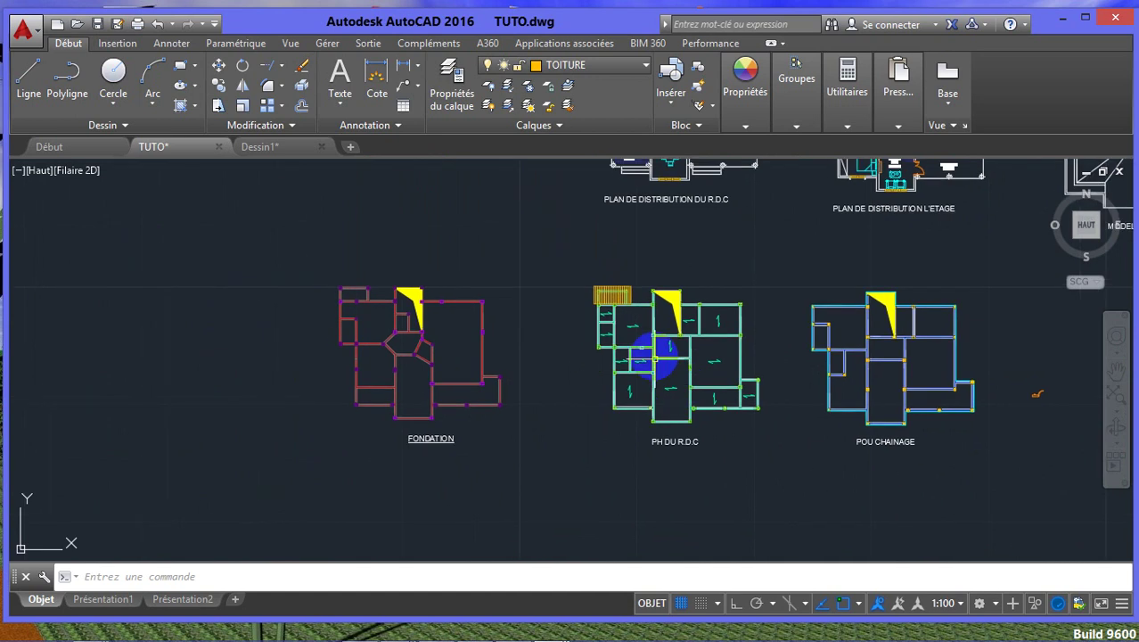
Copy the POU CHAINAGE plan onto the PH DU R.D.C plan, aligning the axis intersections inside their upper-right corner columns.
middle_drag(717, 326, 644, 329)
mouse_move(711, 347)
middle_down()
mouse_move(627, 343)
mouse_move(640, 355)
middle_up()
click(774, 271)
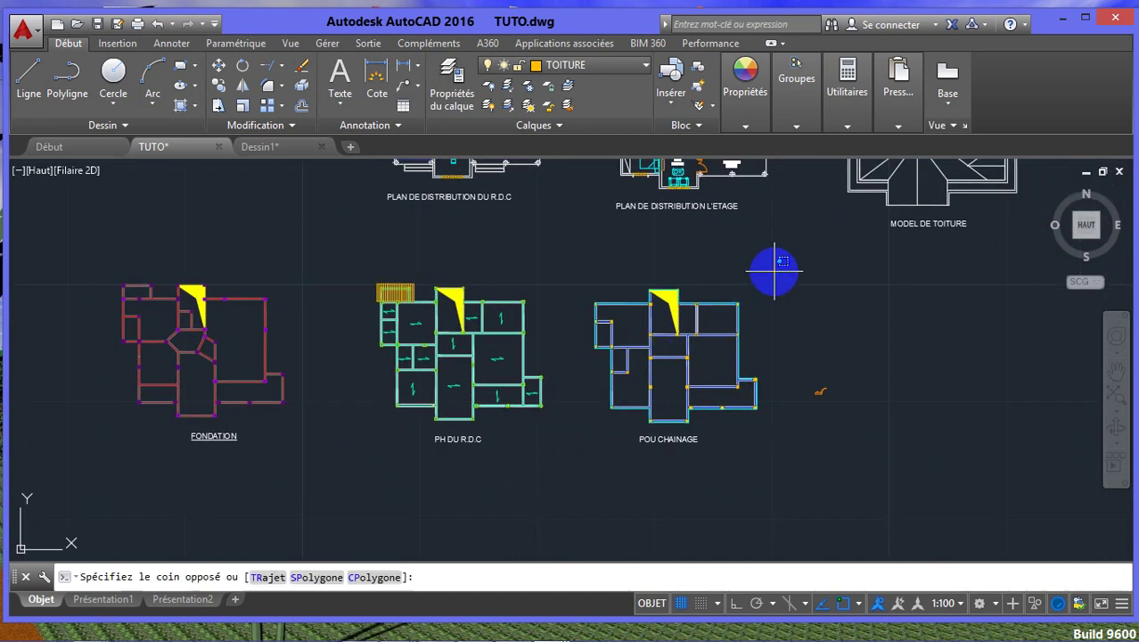
click(579, 424)
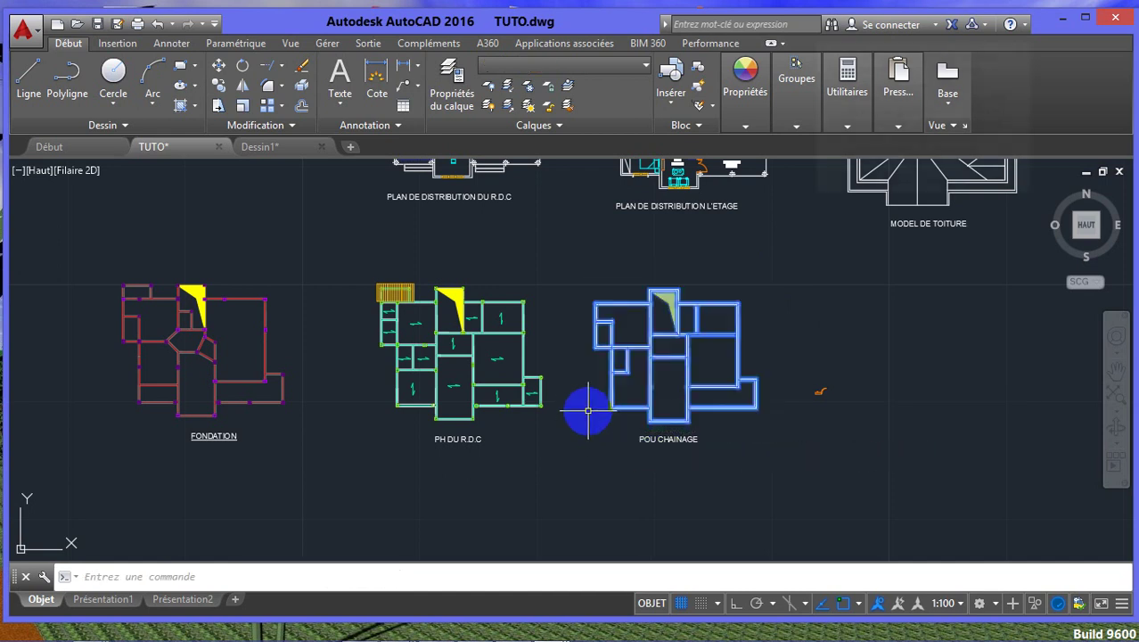
click(223, 86)
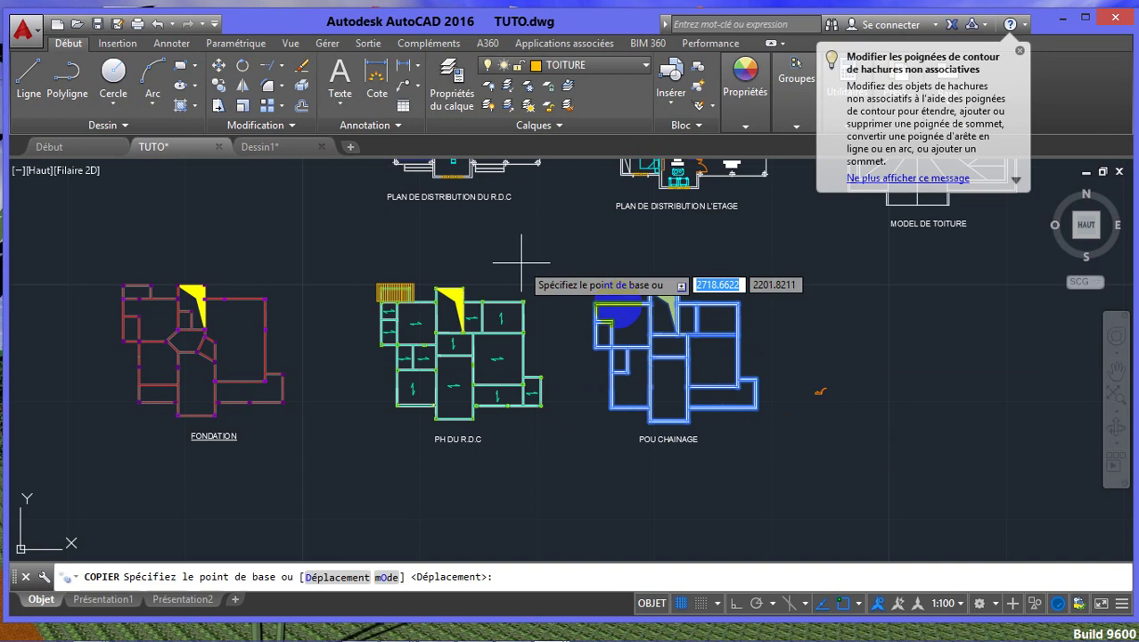
scroll(740, 285, up, 6)
middle_drag(745, 209, 801, 280)
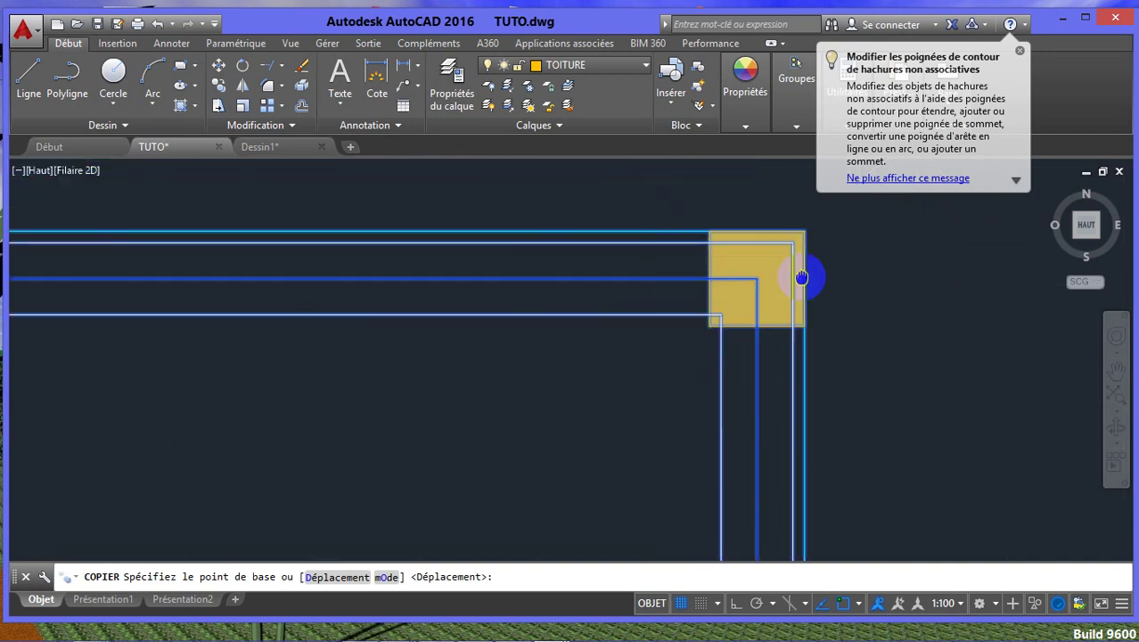
click(758, 278)
scroll(756, 276, down, 7)
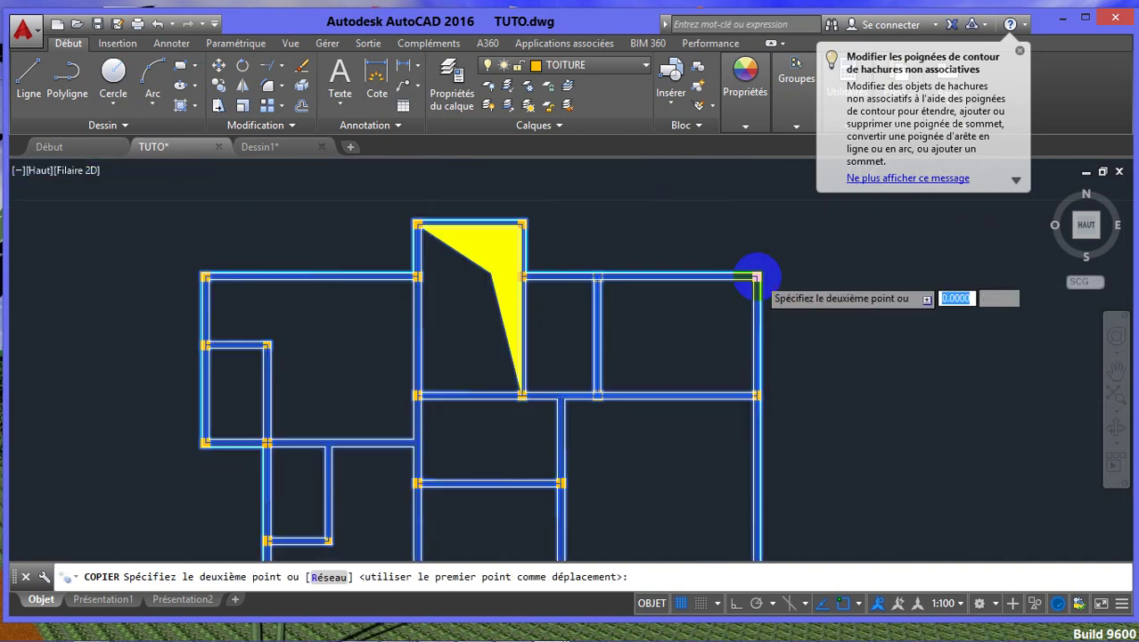
scroll(602, 269, up, 8)
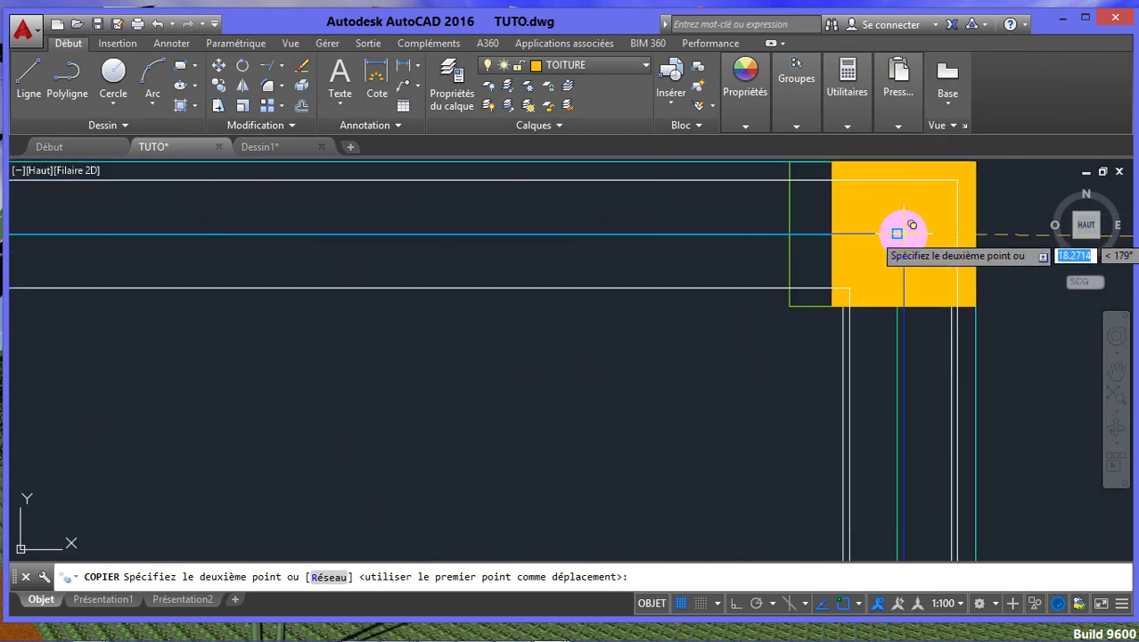
click(899, 233)
scroll(891, 233, down, 6)
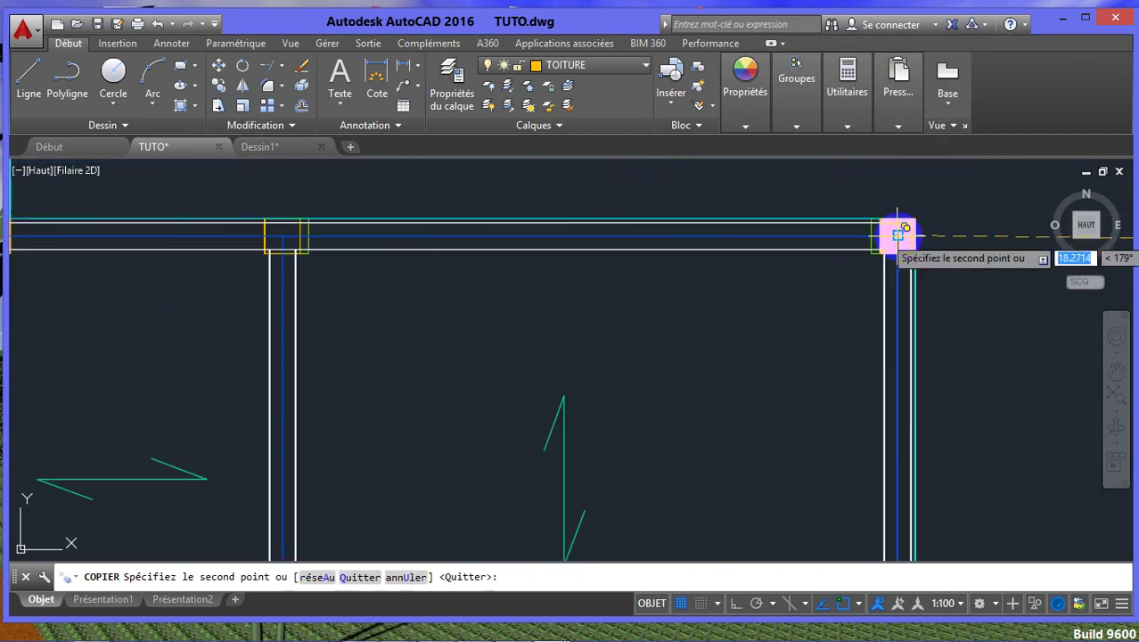
scroll(870, 241, down, 8)
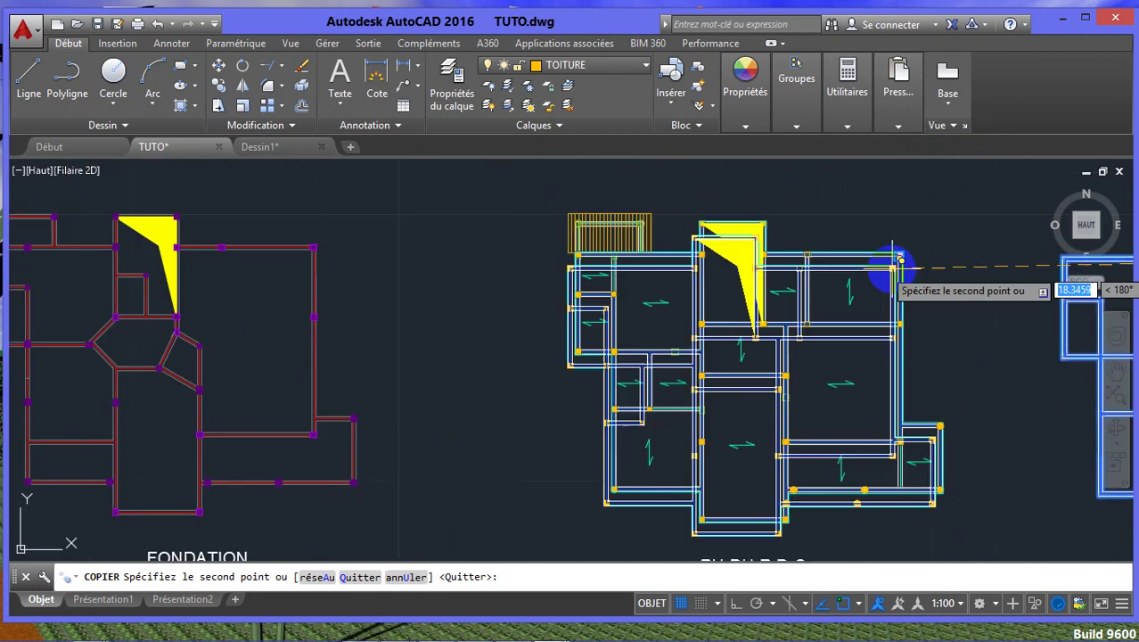
key(Return)
Copy the superposed PH DU R.D.C plan onto the FONDATION plan, aligning the axis intersections inside their upper-right corner columns.
scroll(891, 245, down, 3)
click(873, 231)
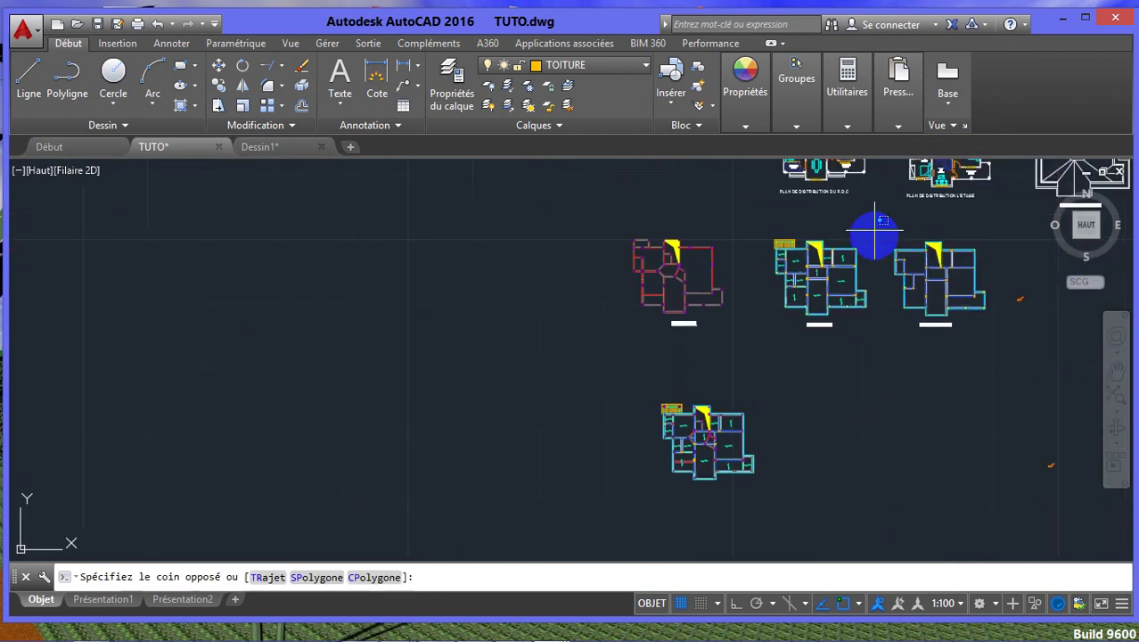
click(785, 311)
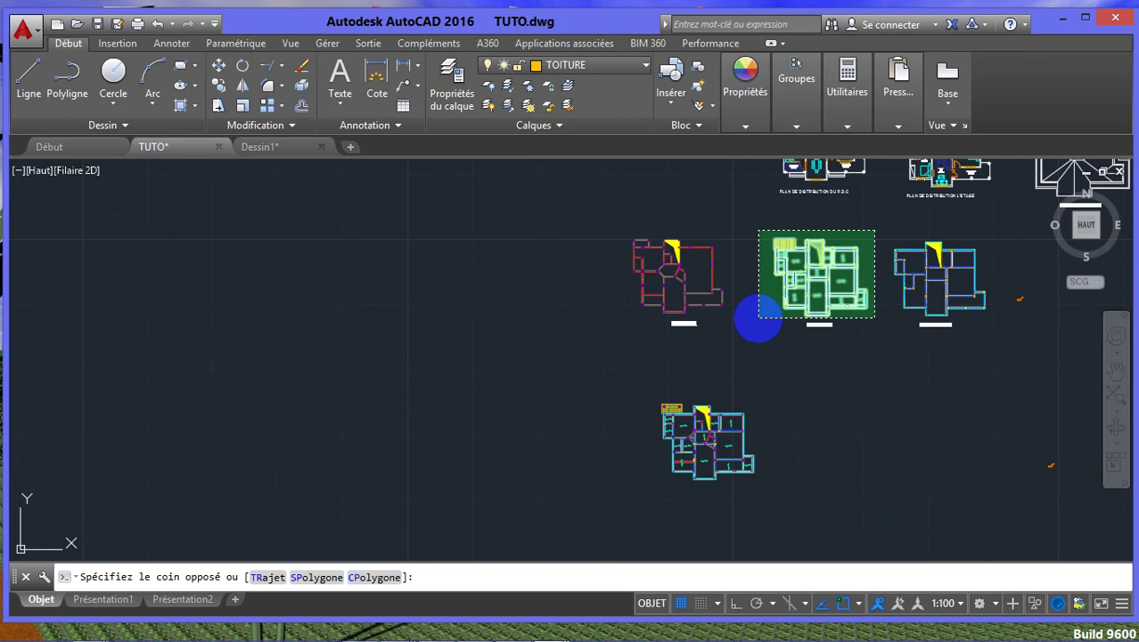
click(218, 84)
scroll(803, 234, up, 6)
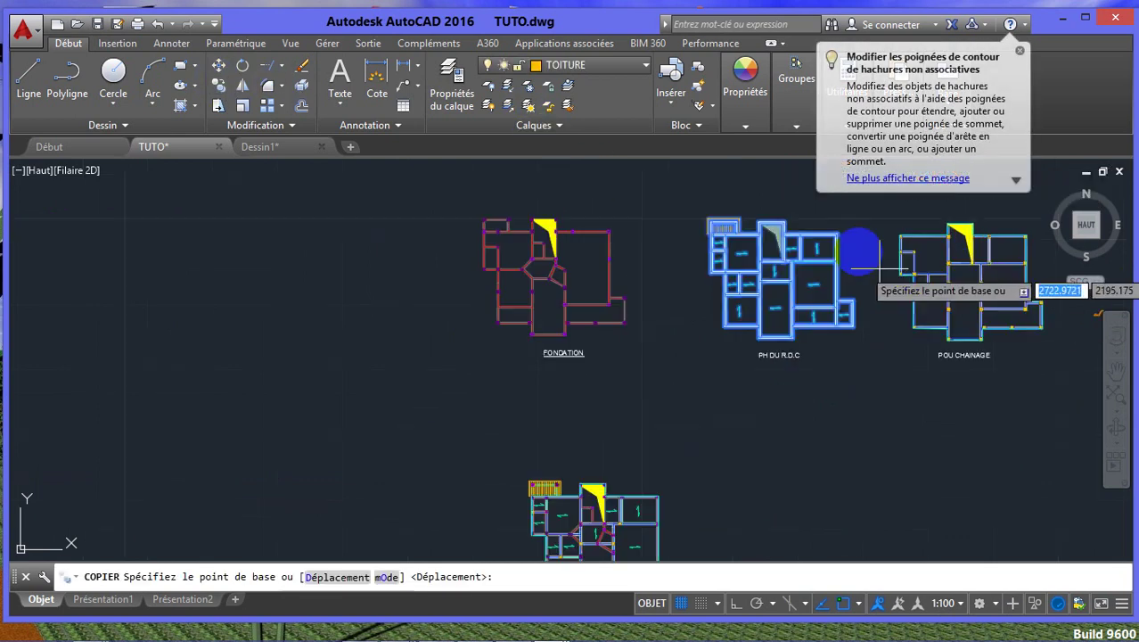
scroll(803, 234, up, 6)
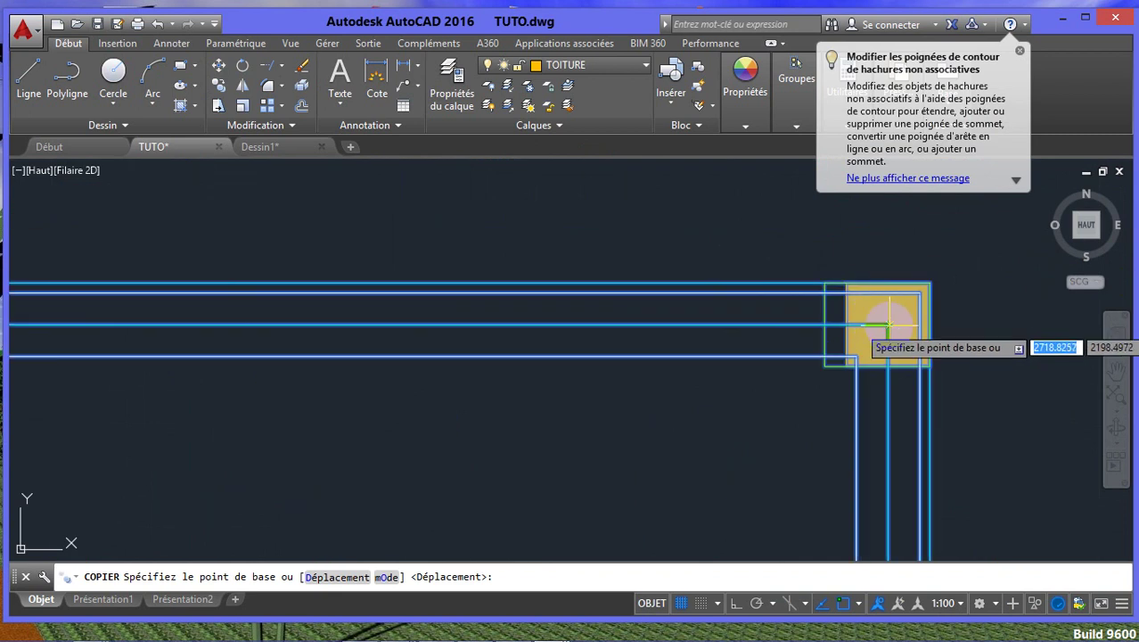
click(889, 326)
scroll(889, 325, down, 7)
middle_drag(581, 308, 661, 301)
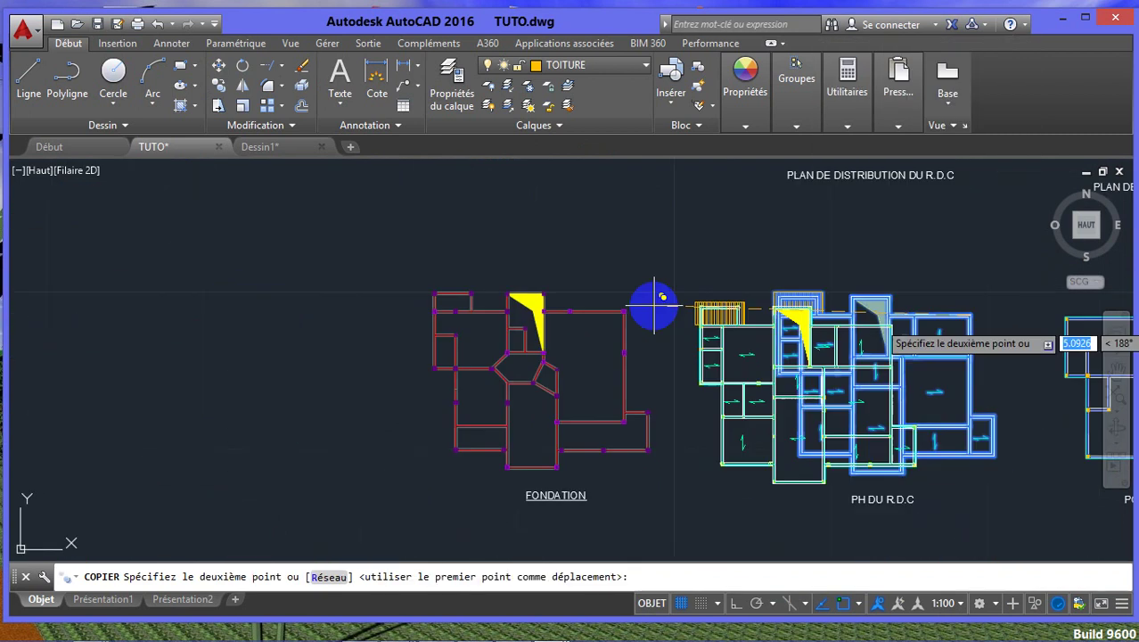
scroll(660, 306, down, 1)
scroll(660, 310, up, 10)
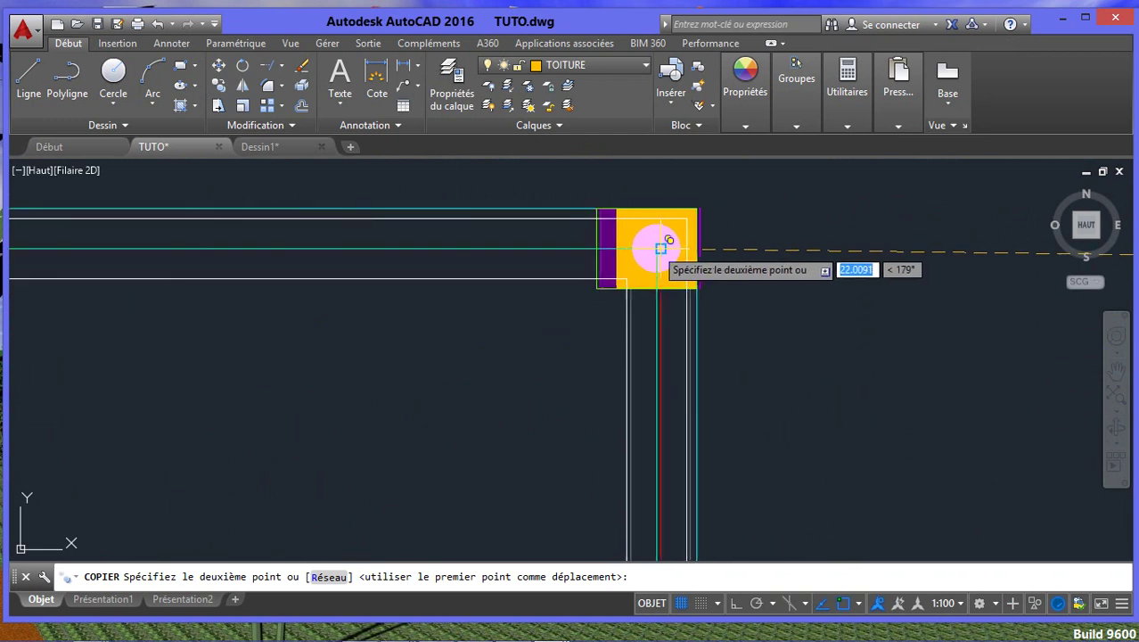
click(661, 248)
scroll(664, 251, down, 9)
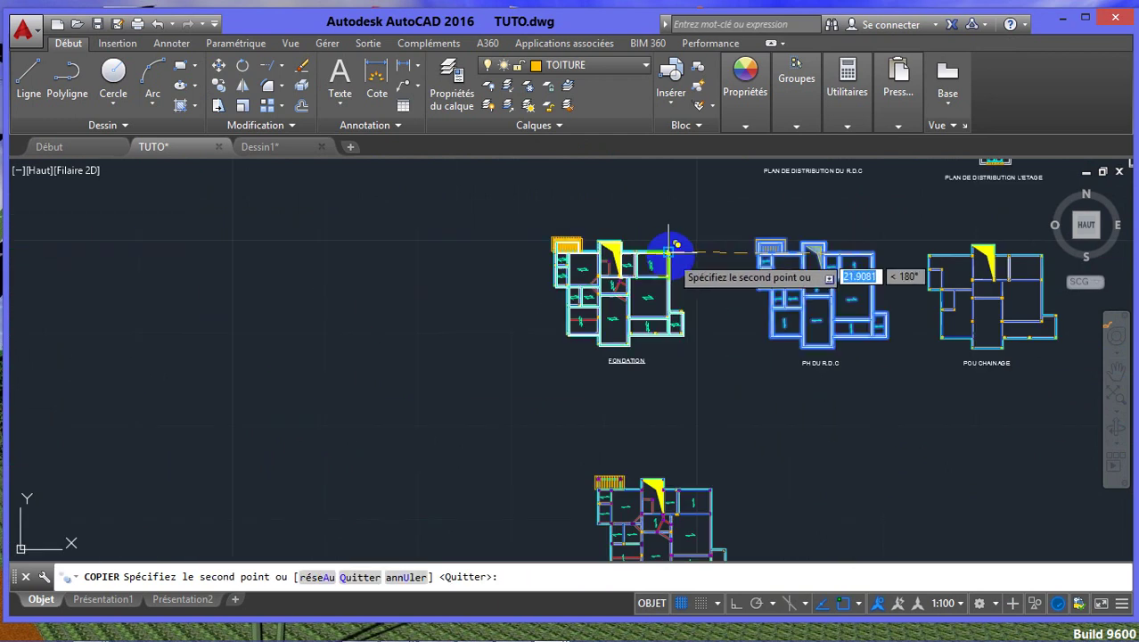
key(Return)
Copy the superposed plan above the FONDATION title to the clipboard and create a new drawing from the acadiso template.
scroll(671, 275, down, 2)
middle_drag(671, 282, 705, 289)
scroll(691, 294, up, 2)
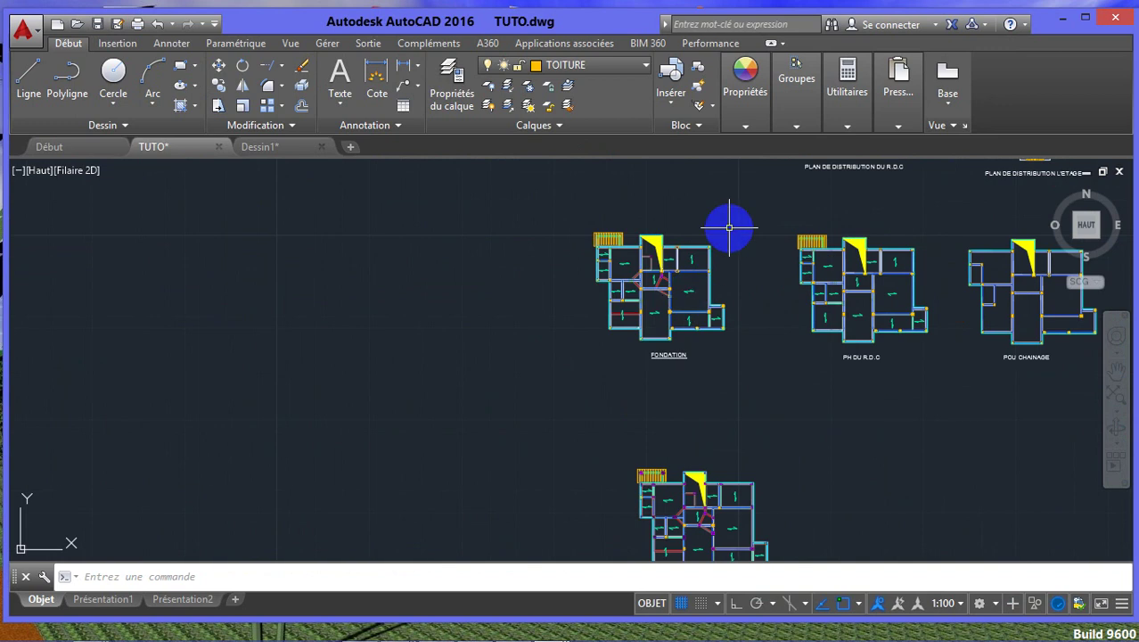
click(758, 215)
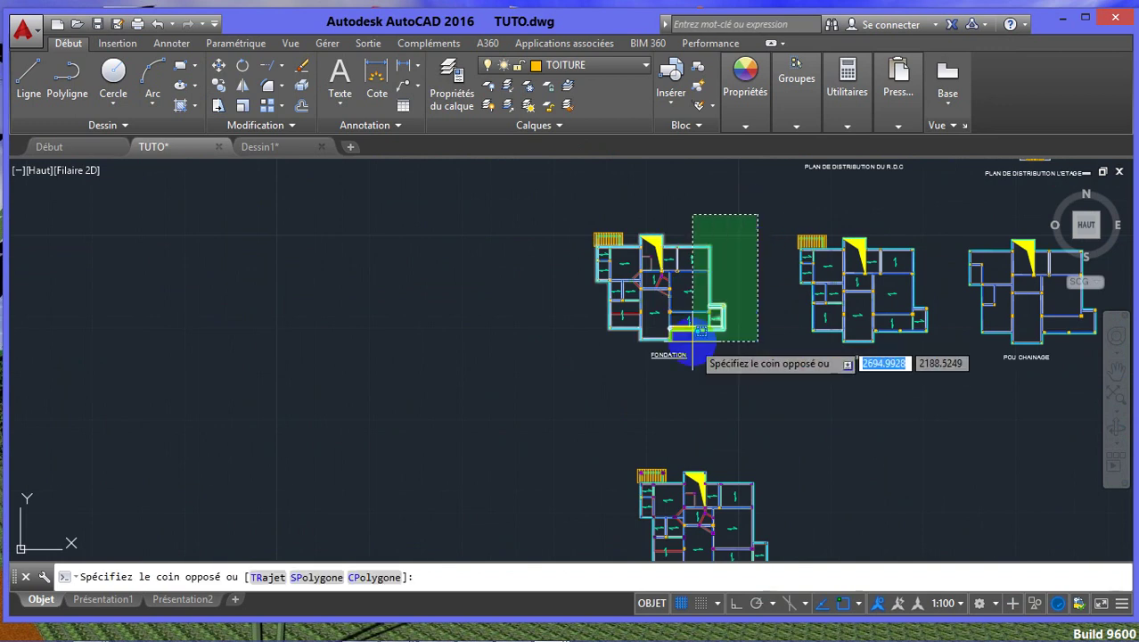
click(568, 348)
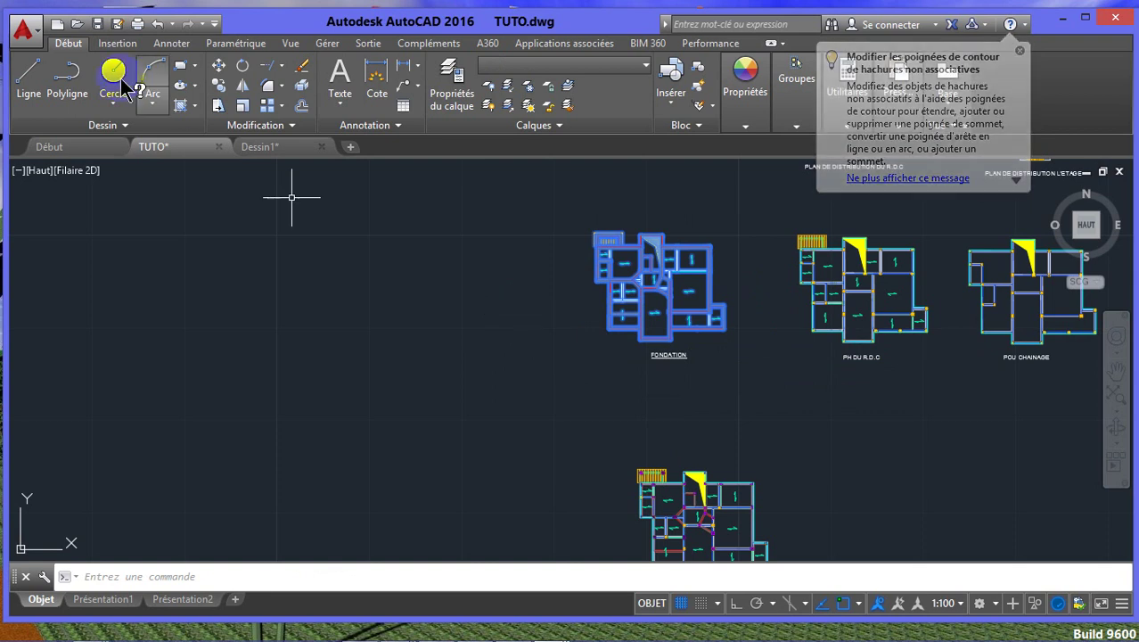
click(27, 36)
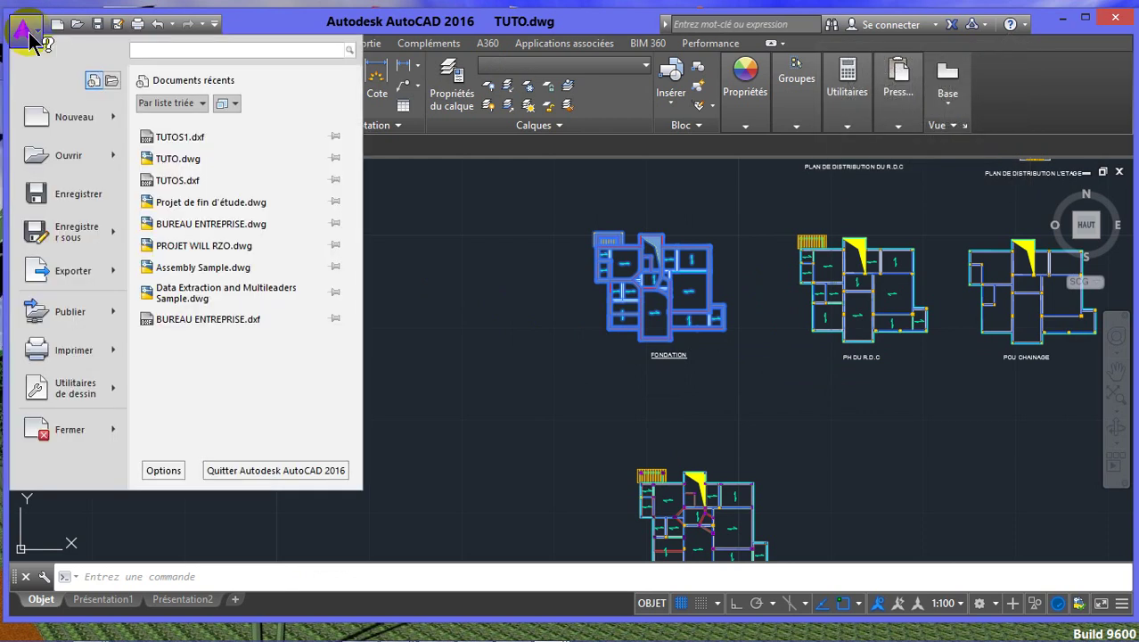
click(77, 120)
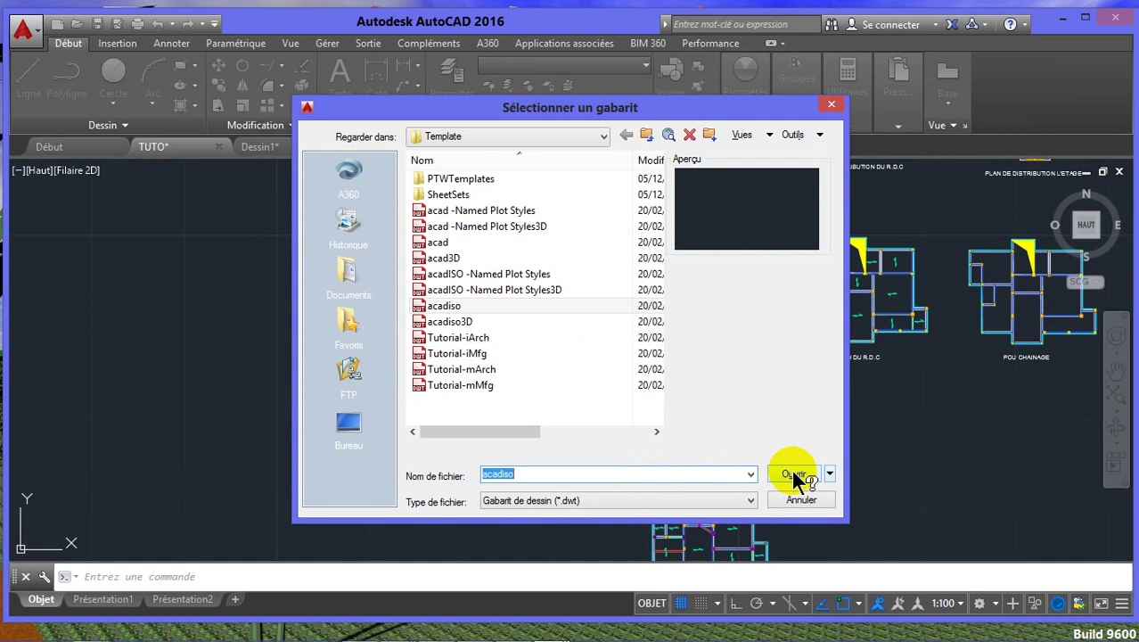
click(796, 475)
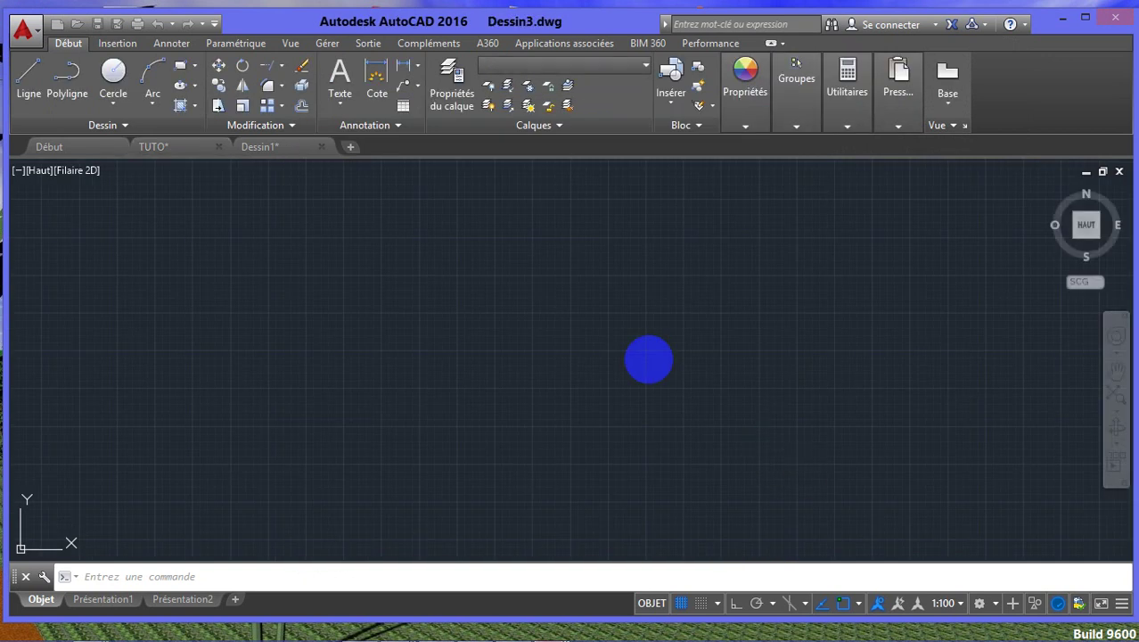
Paste the superposed plan into the new blank drawing and look it over.
key(ctrl+v)
click(649, 358)
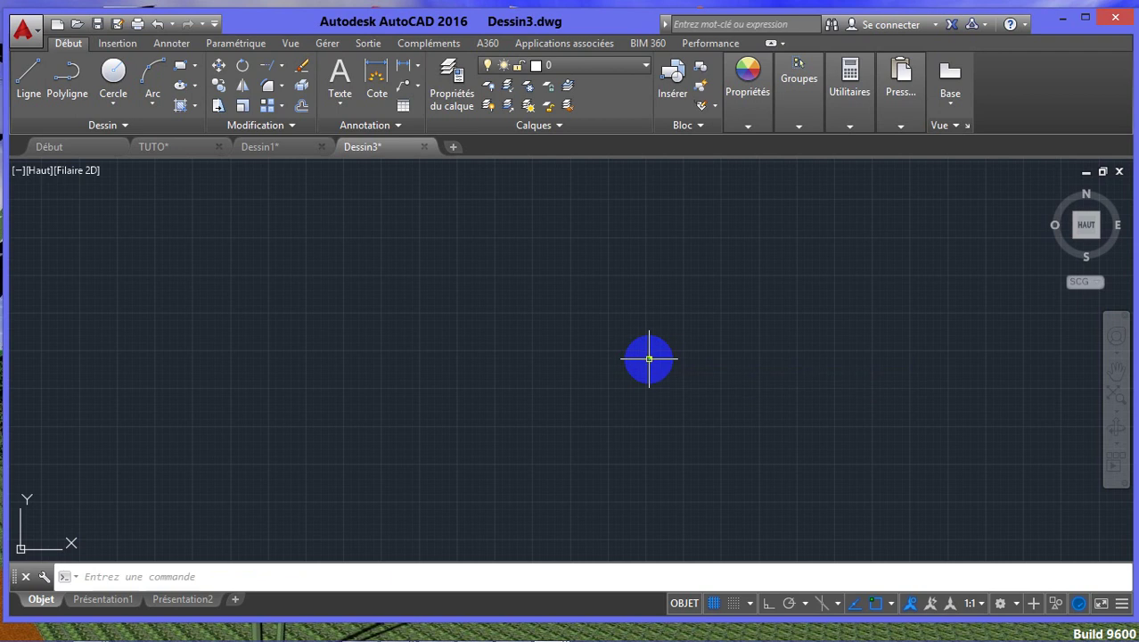
scroll(624, 356, up, 10)
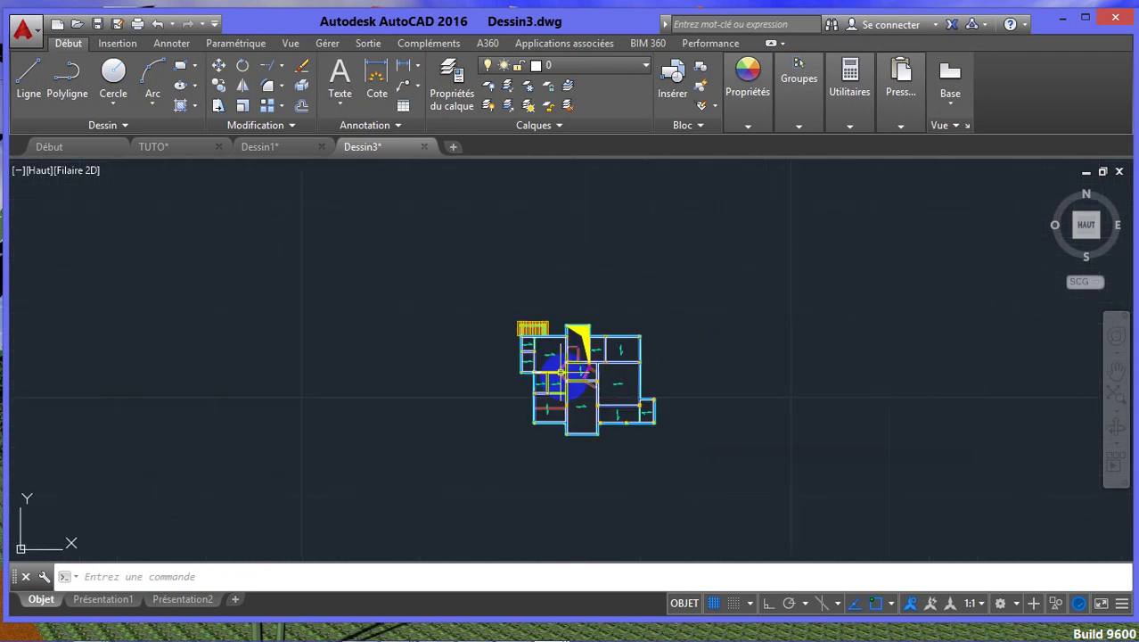
scroll(565, 402, down, 3)
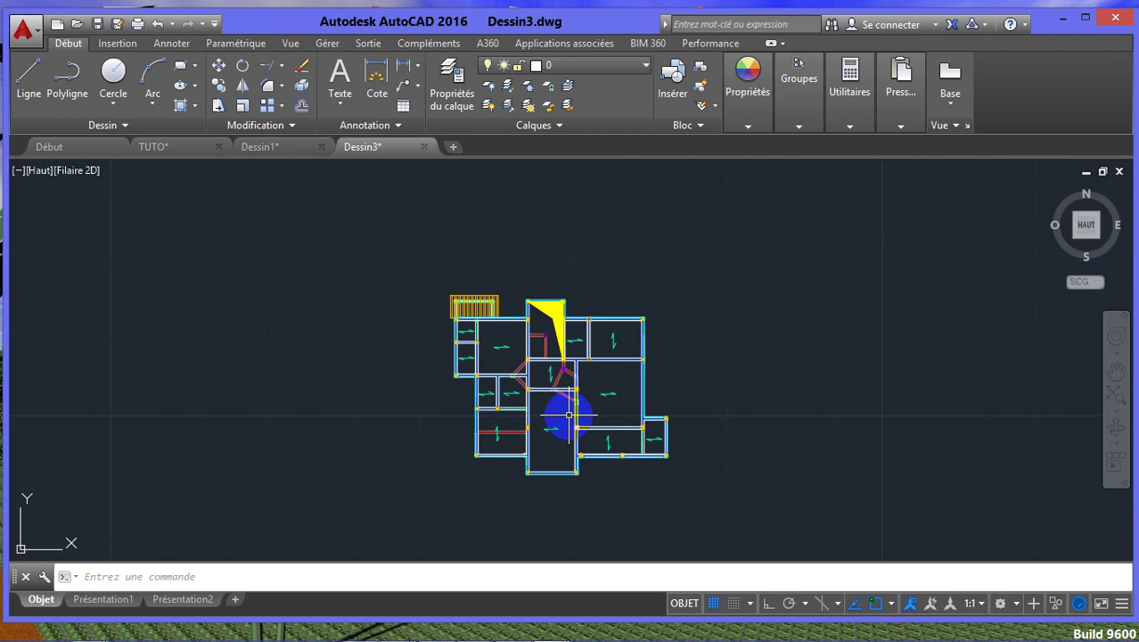
middle_drag(569, 415, 542, 381)
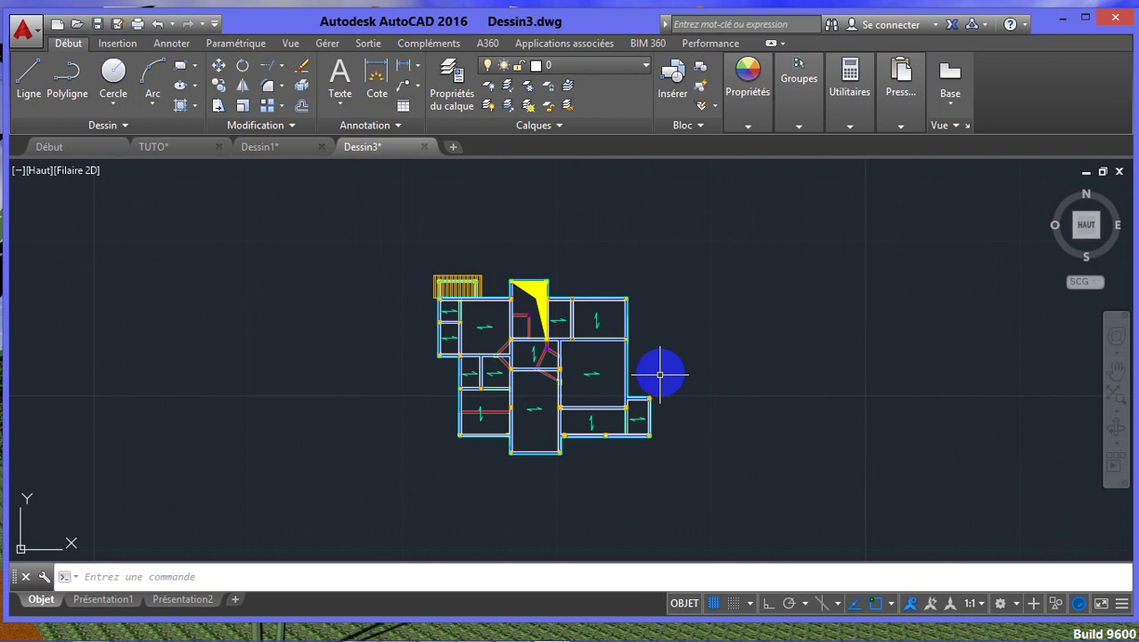
scroll(656, 372, down, 2)
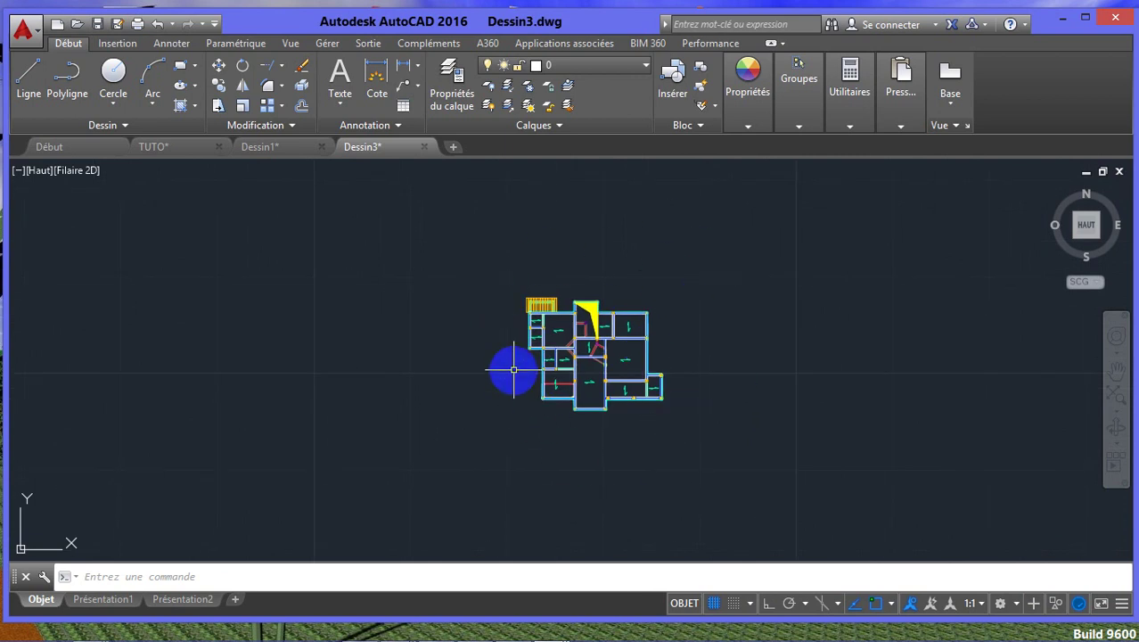
middle_drag(546, 356, 525, 367)
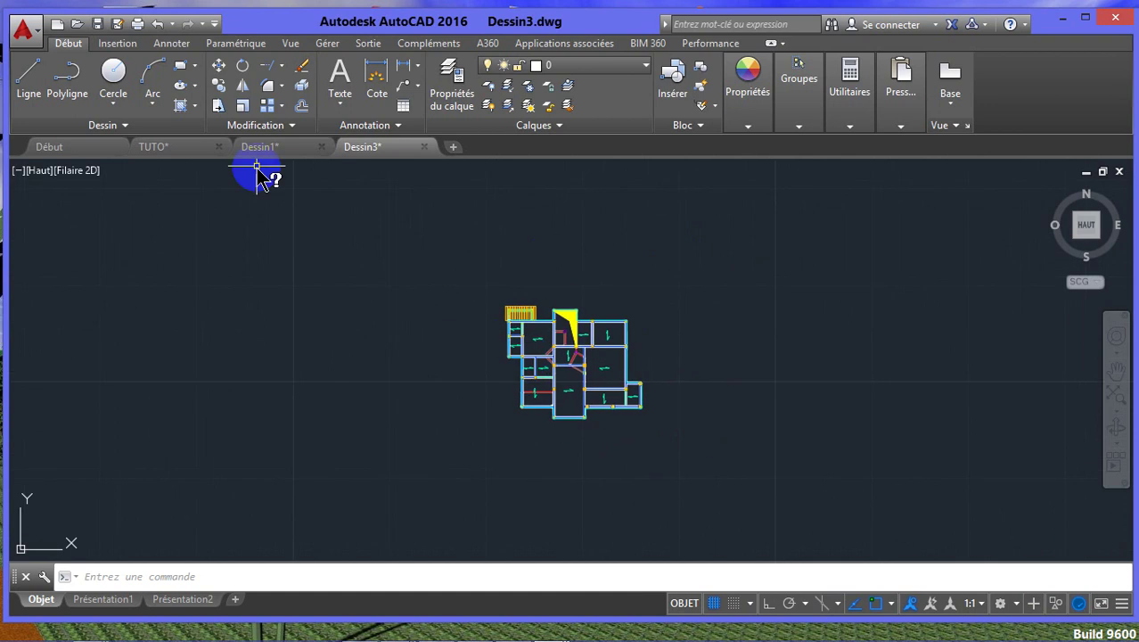
Save the new drawing to the desktop (Bureau) as TUTOS A1 in AutoCAD 2013 DWG format.
click(24, 32)
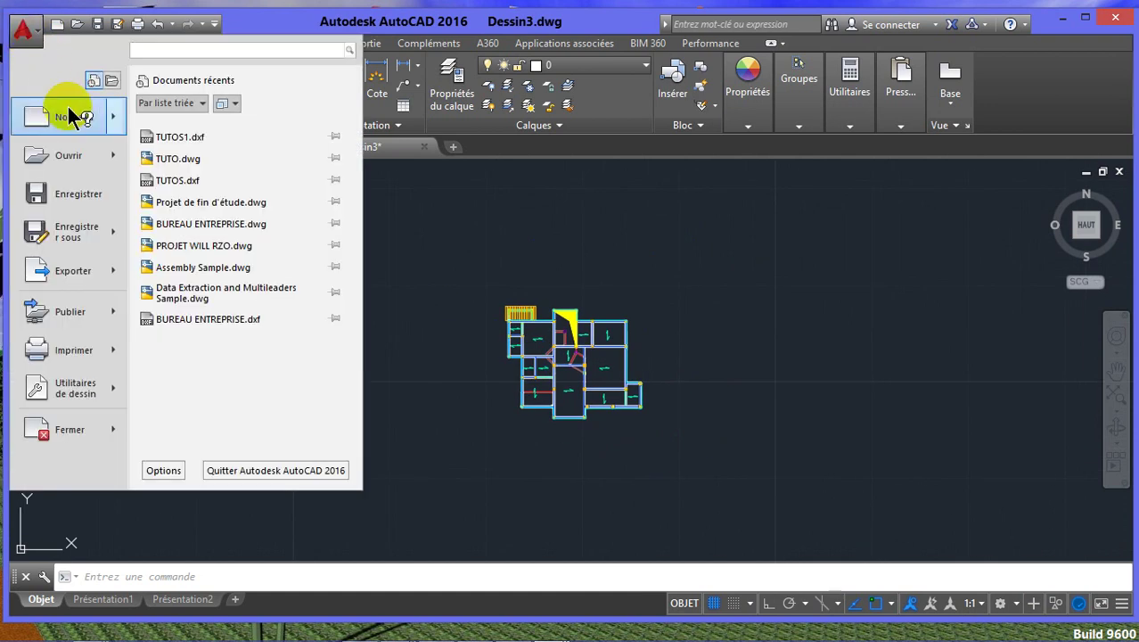
click(89, 234)
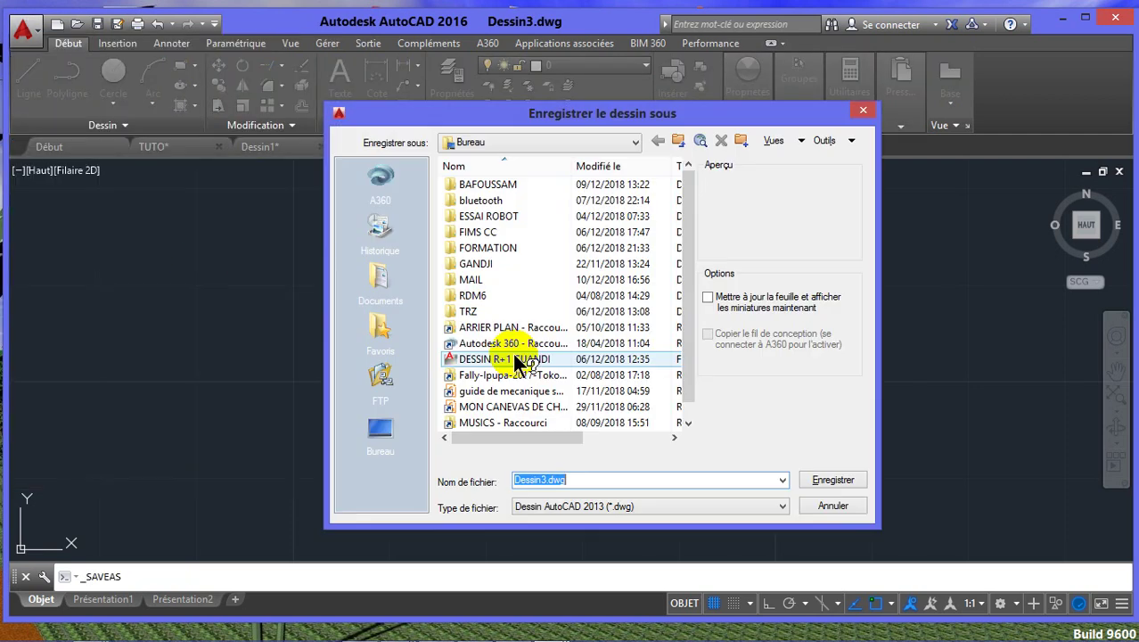
click(383, 432)
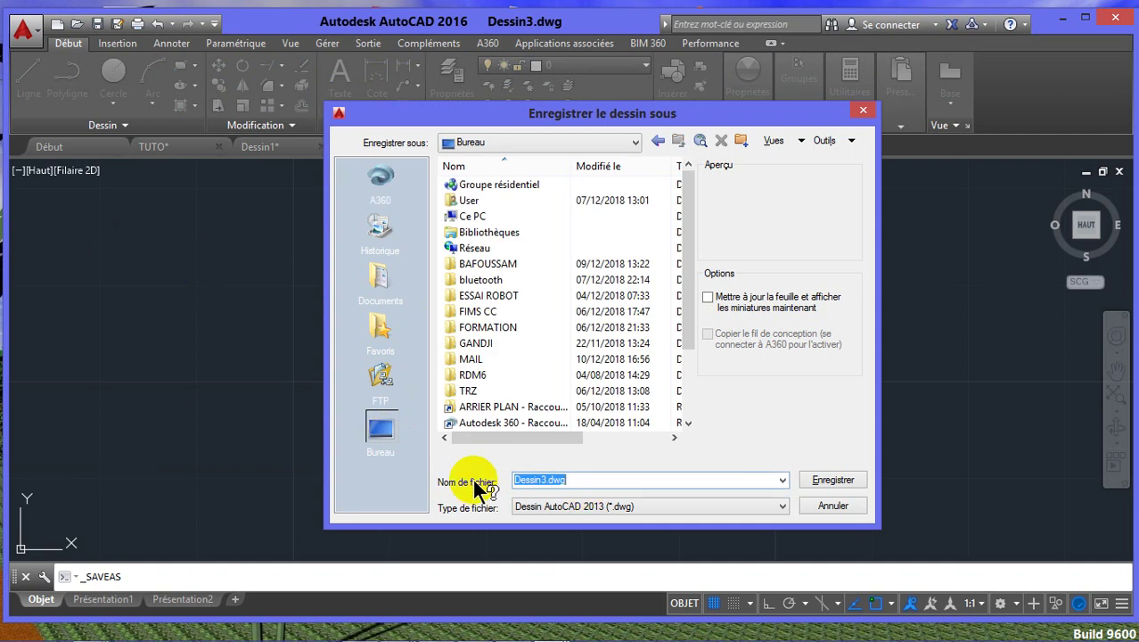
text(TUTO)
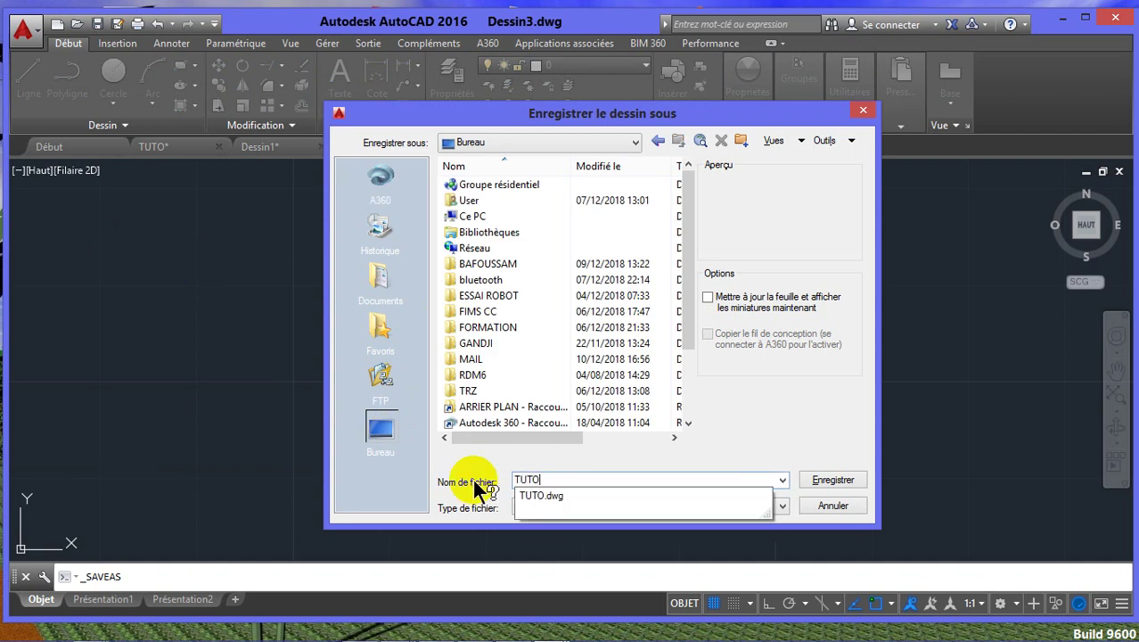
text(S A1)
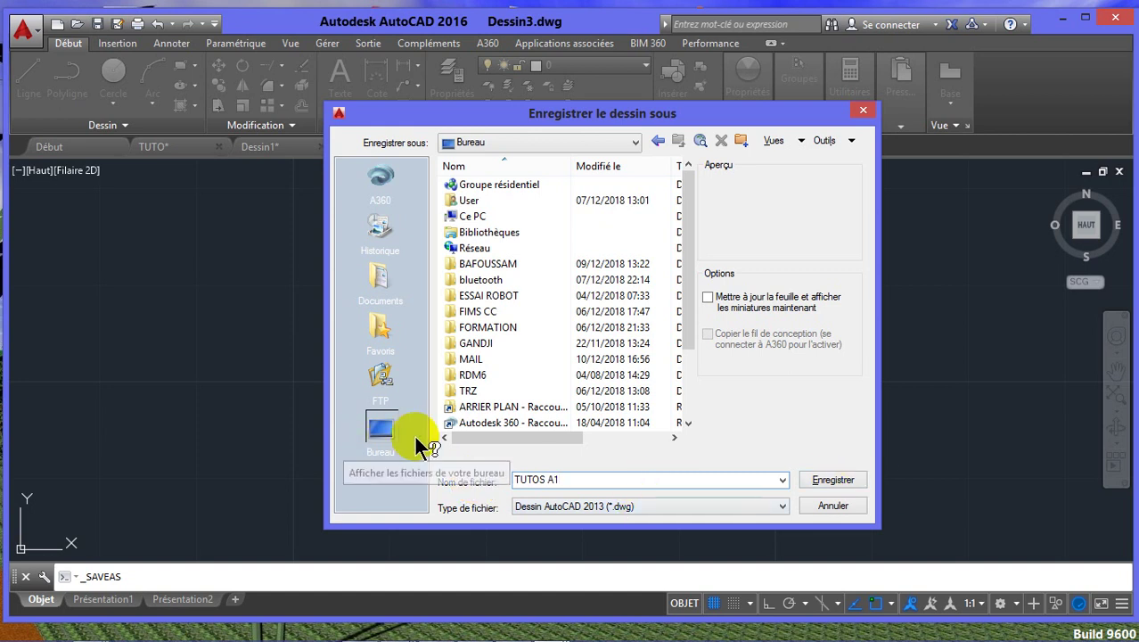
click(817, 479)
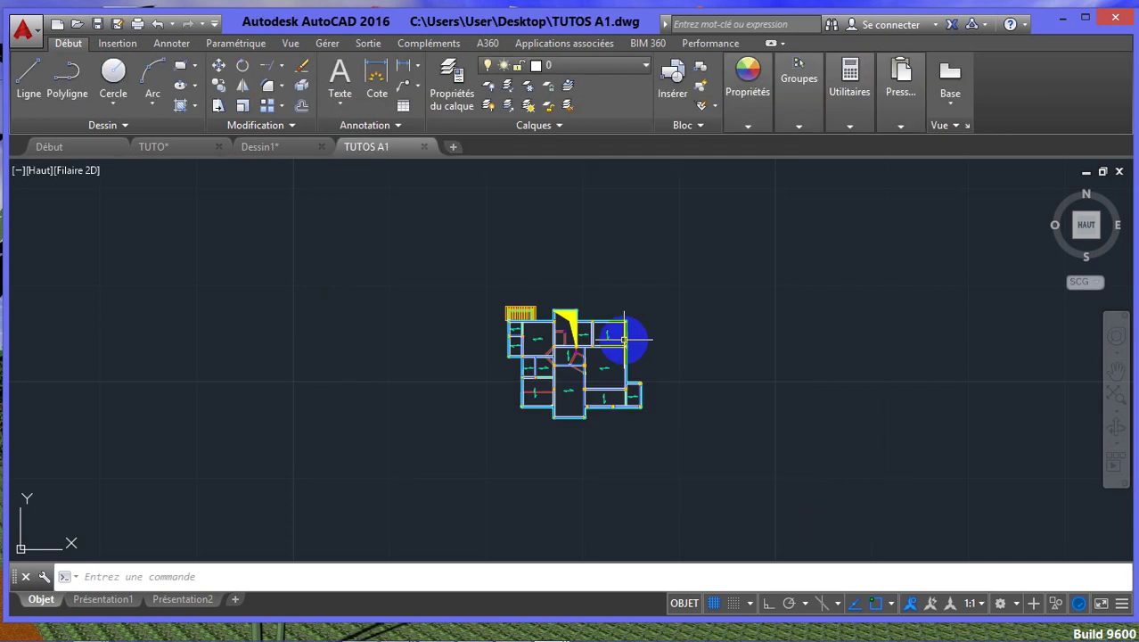
Minimize AutoCAD and switch to Autodesk Concrete Building Structures 2014 with the Structure1 project.
click(1065, 20)
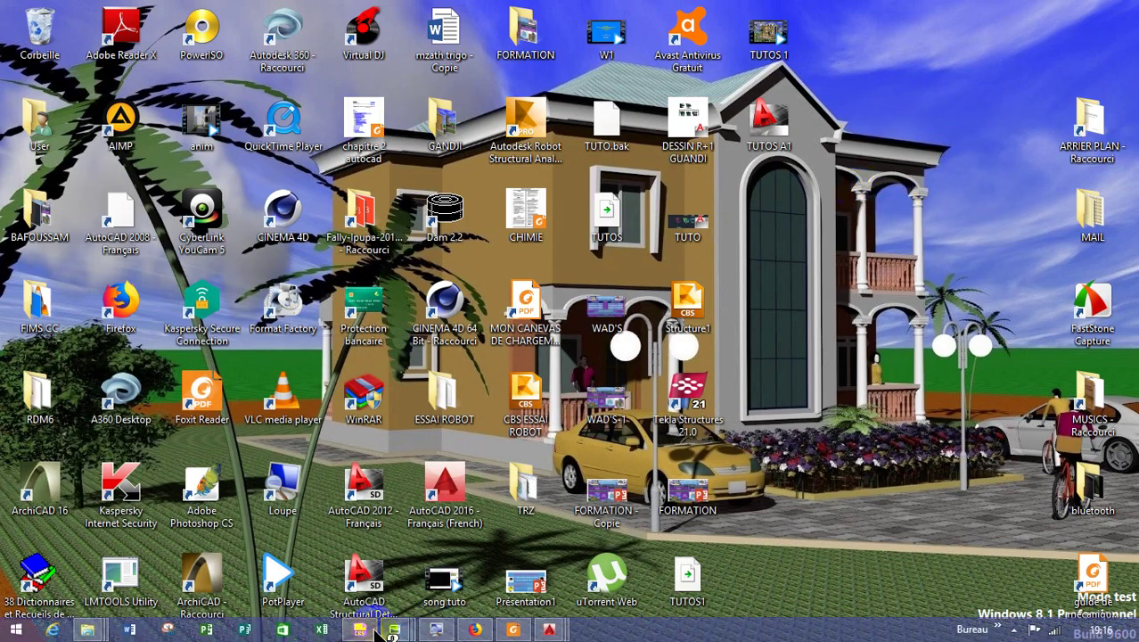
click(364, 630)
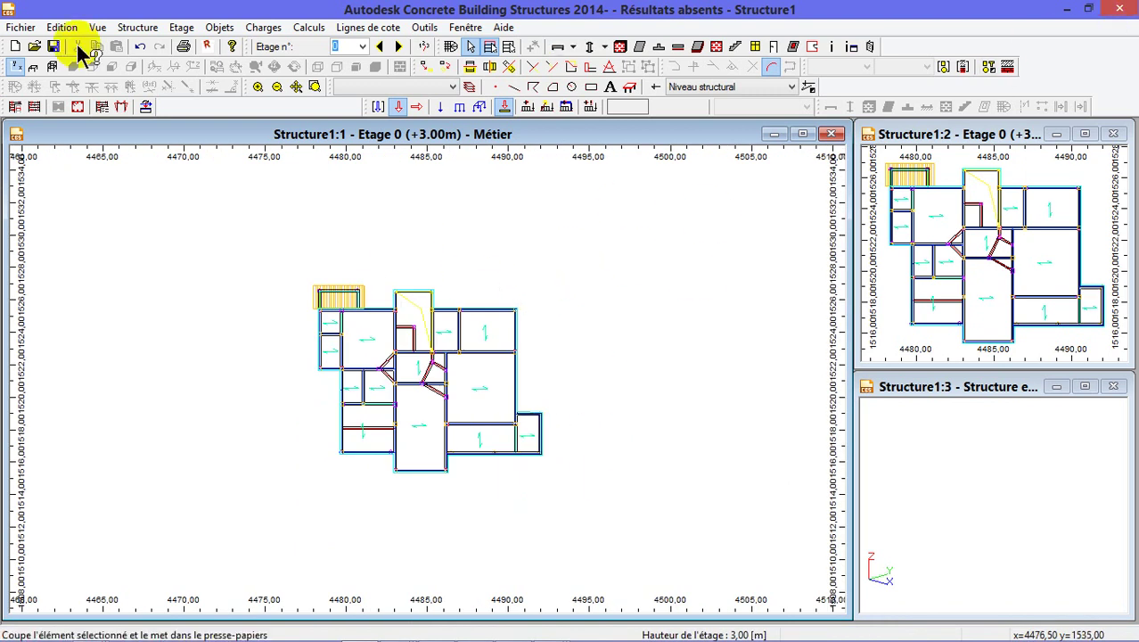
Undo the plan import to empty the Etage 0 view of Structure1.
click(138, 48)
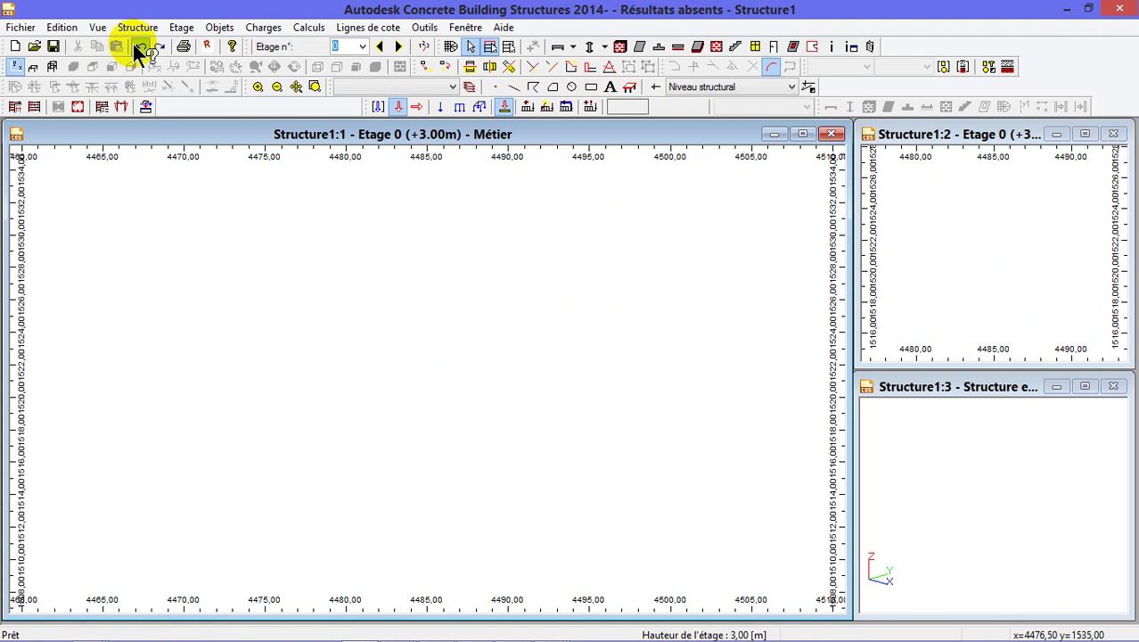
middle_click(503, 303)
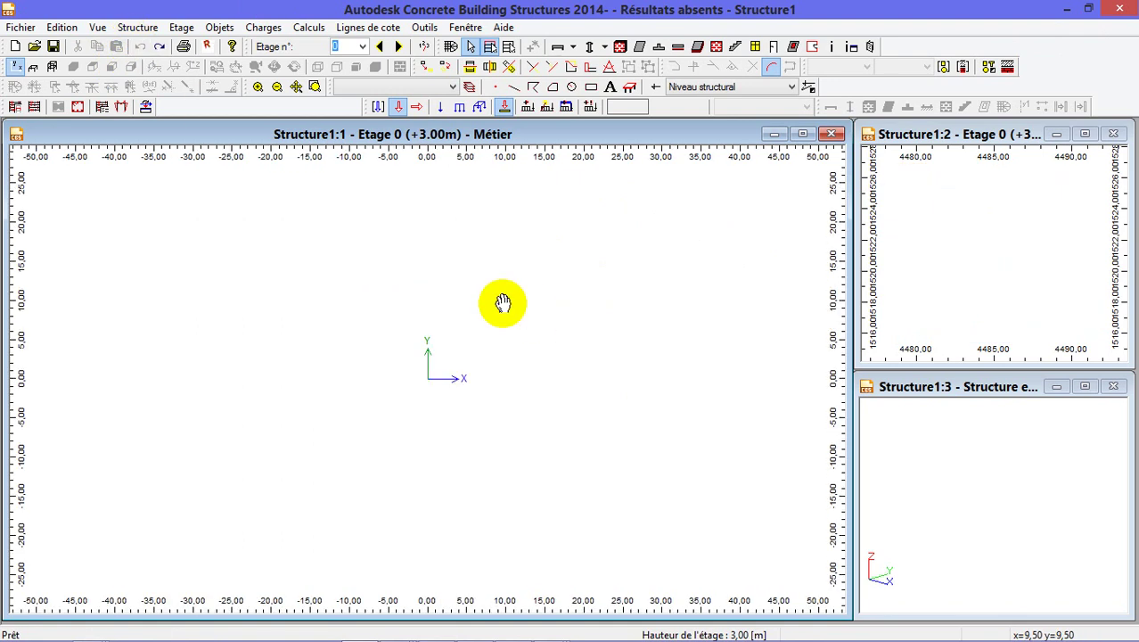
scroll(499, 374, down, 2)
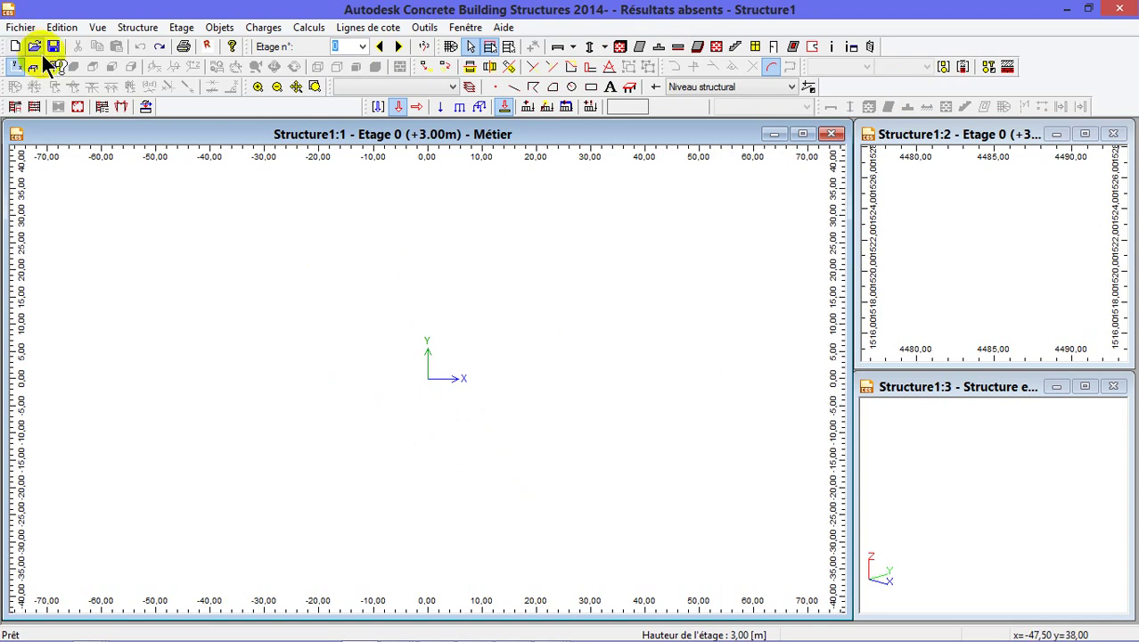
Start a DXF import and choose the TUTOS1 file on the desktop (Bureau).
click(20, 27)
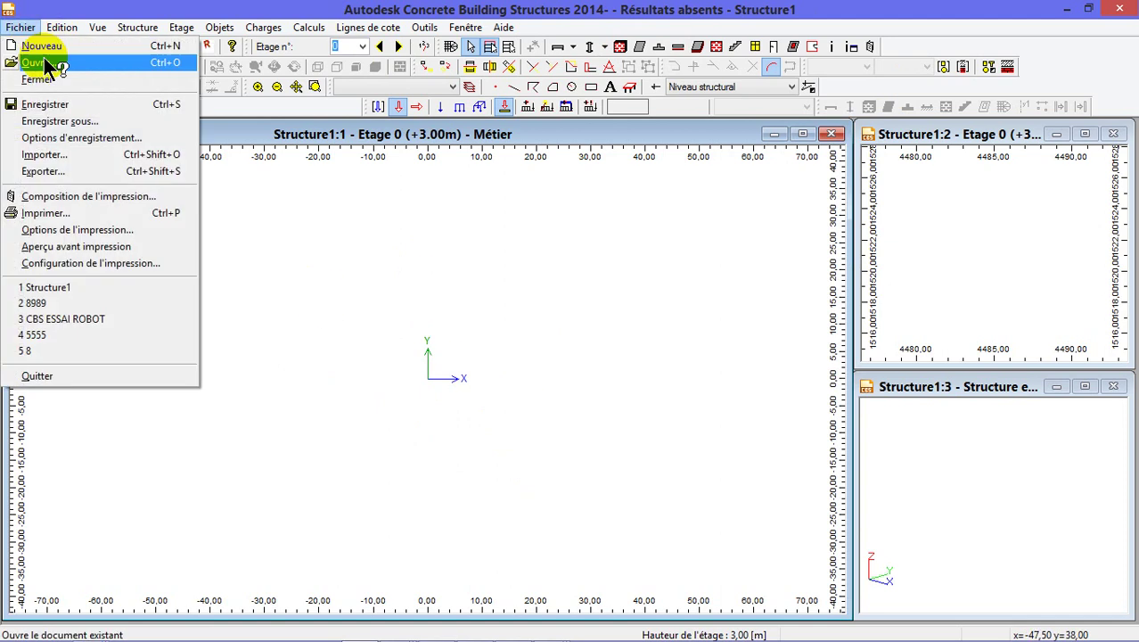
click(76, 157)
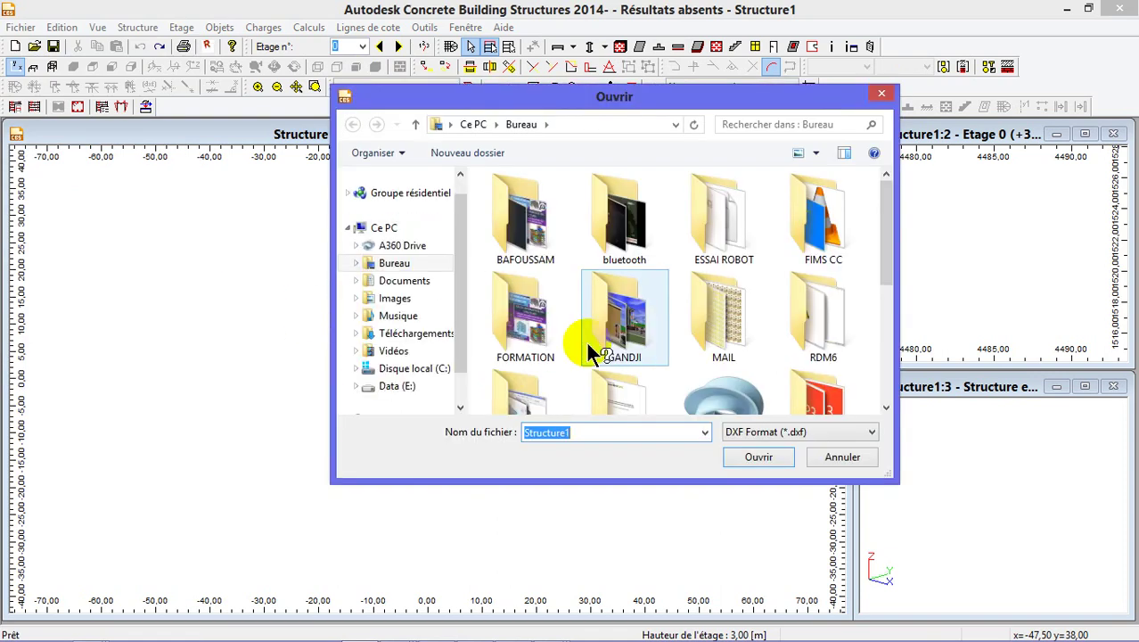
drag(883, 268, 878, 412)
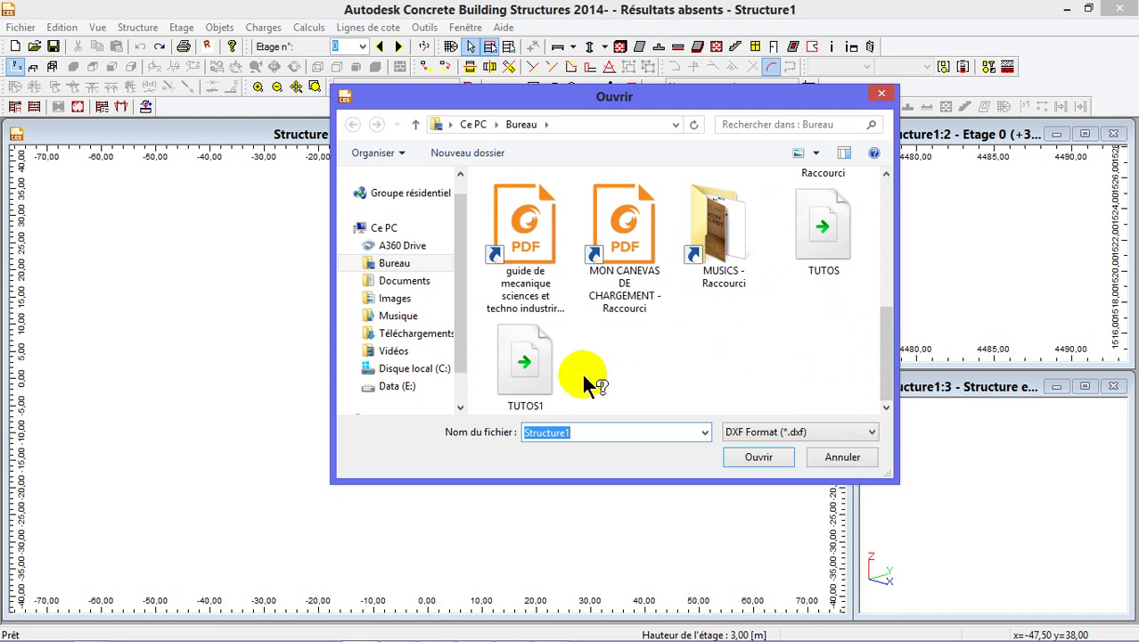
drag(888, 348, 887, 402)
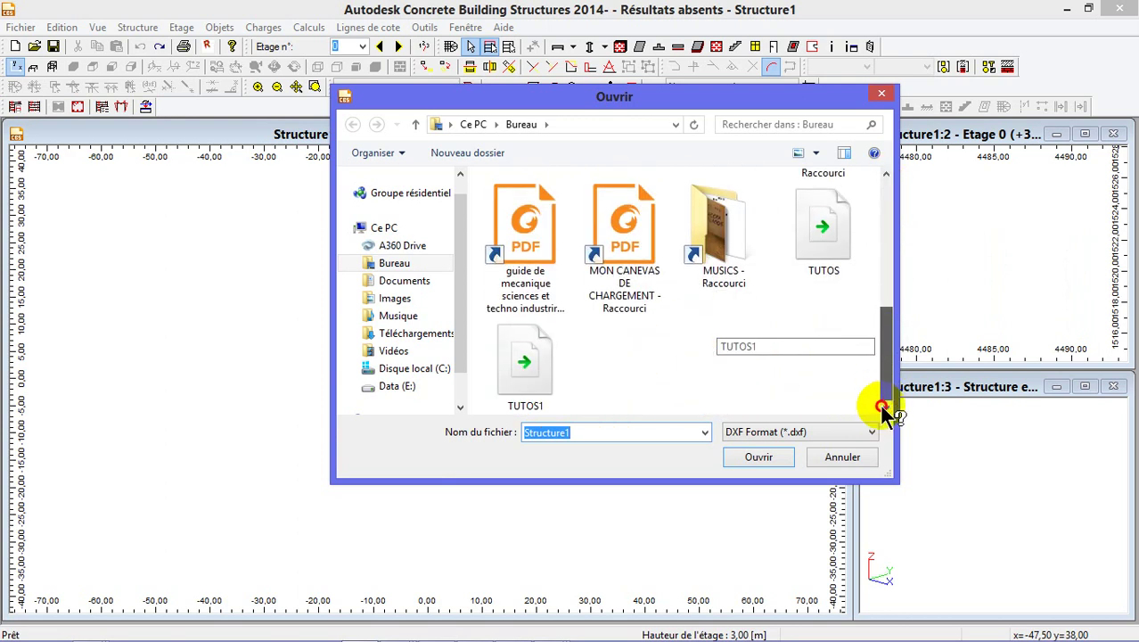
double_click(546, 381)
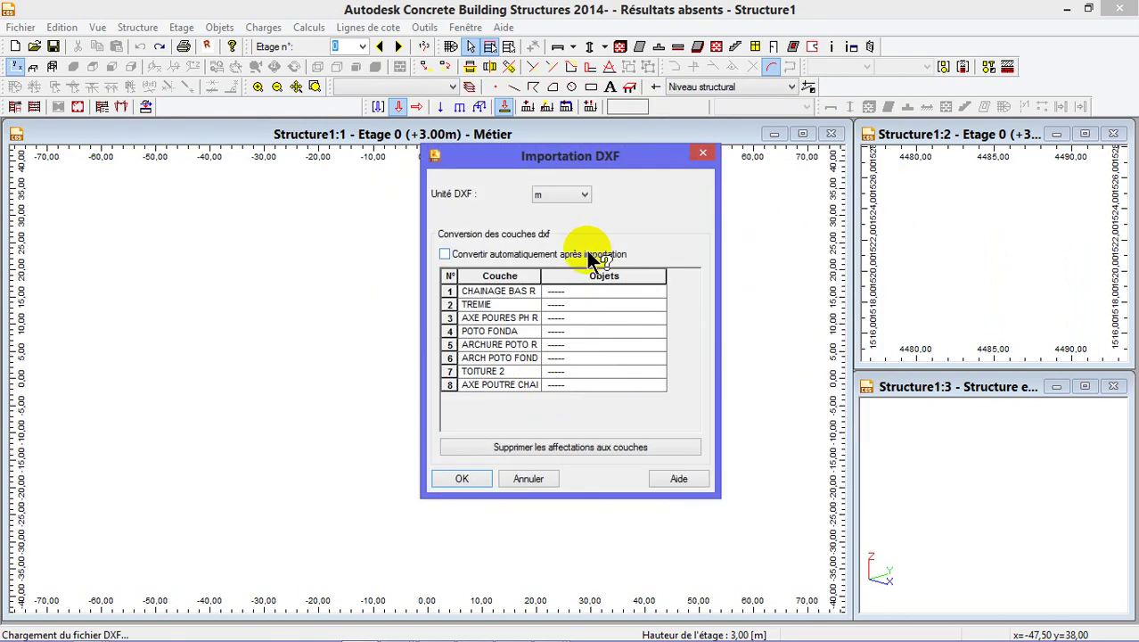
Import the DXF plan with metres (m) as the unit, without automatic layer conversion.
double_click(557, 197)
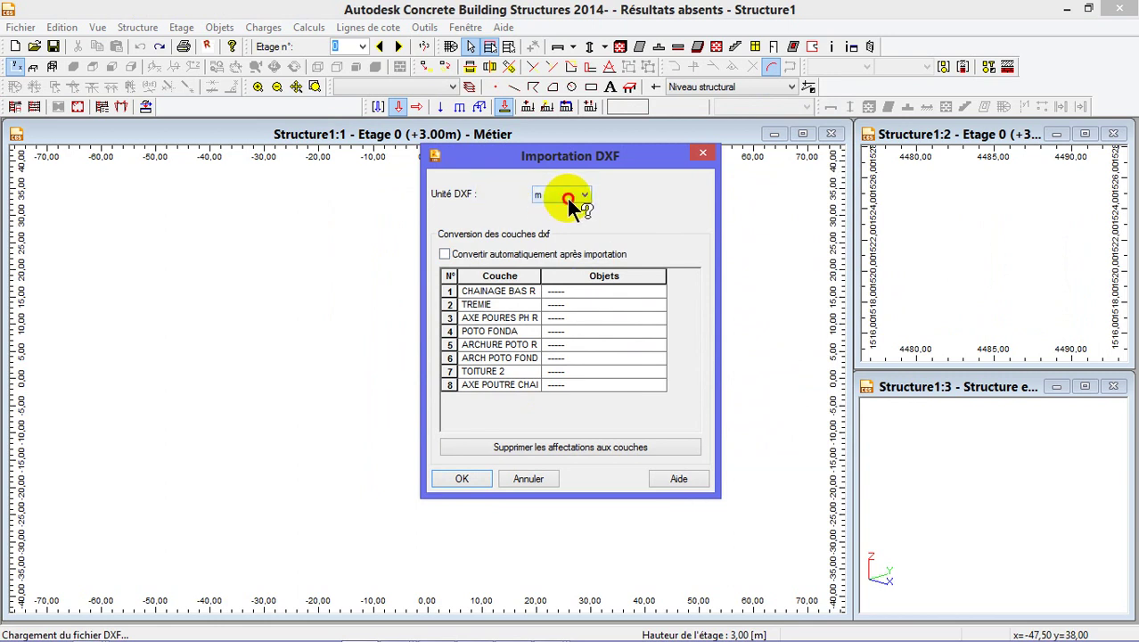
click(566, 196)
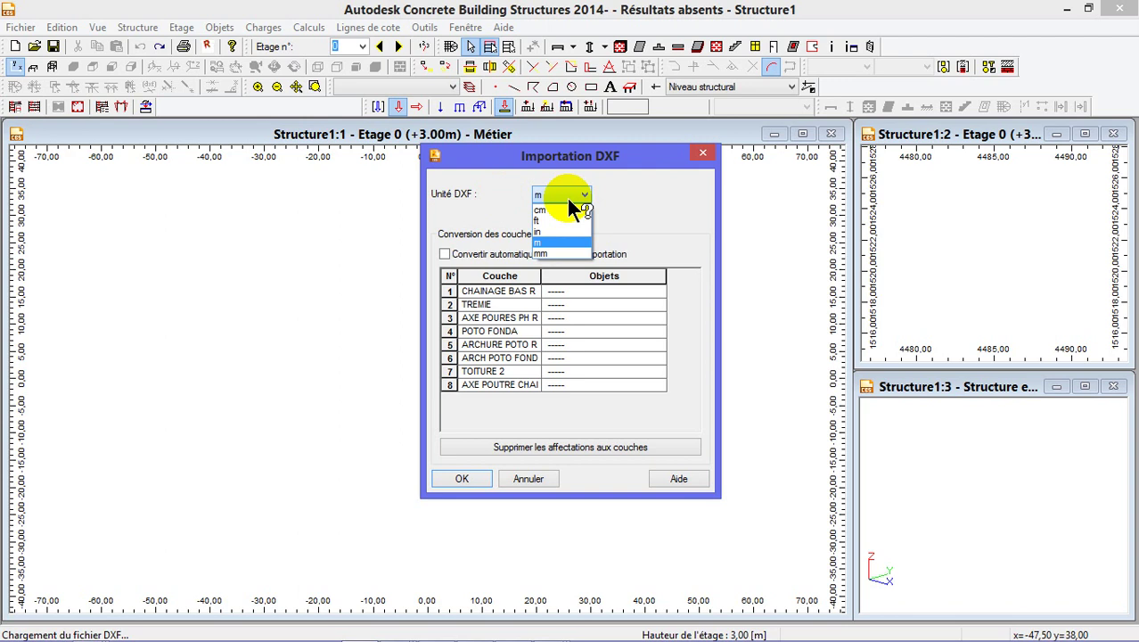
click(566, 196)
click(566, 194)
click(566, 195)
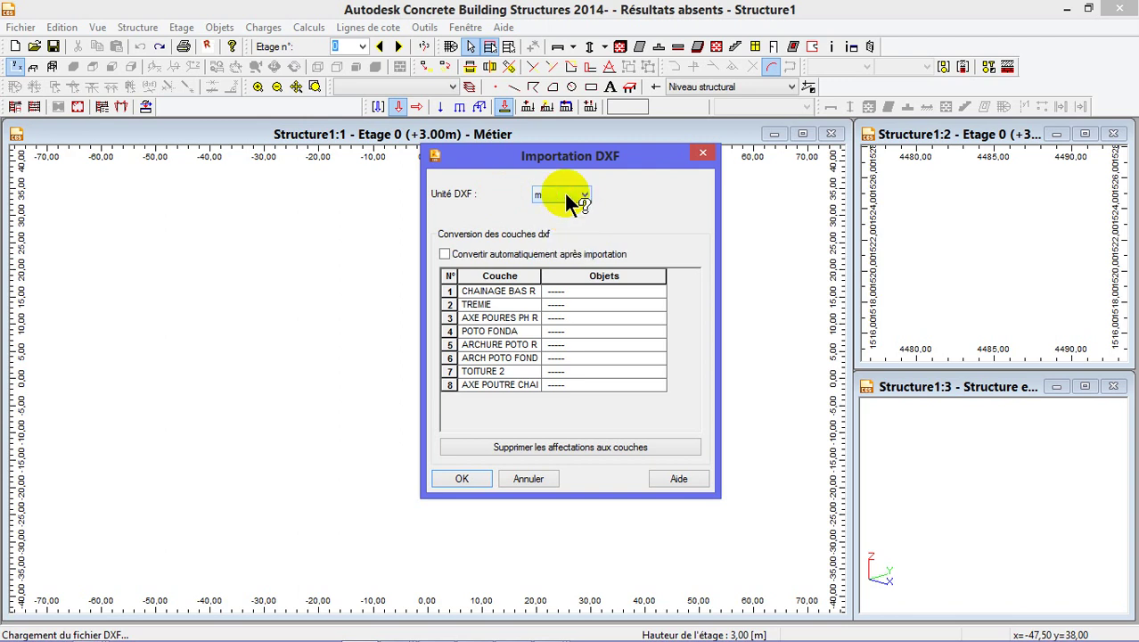
click(562, 198)
click(563, 194)
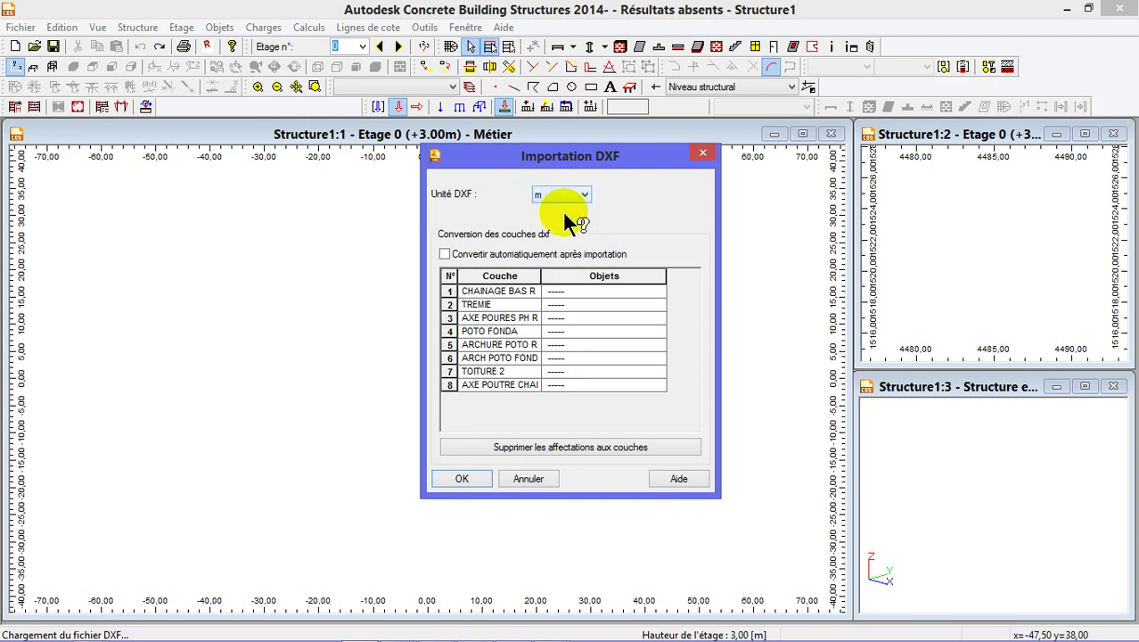
click(468, 480)
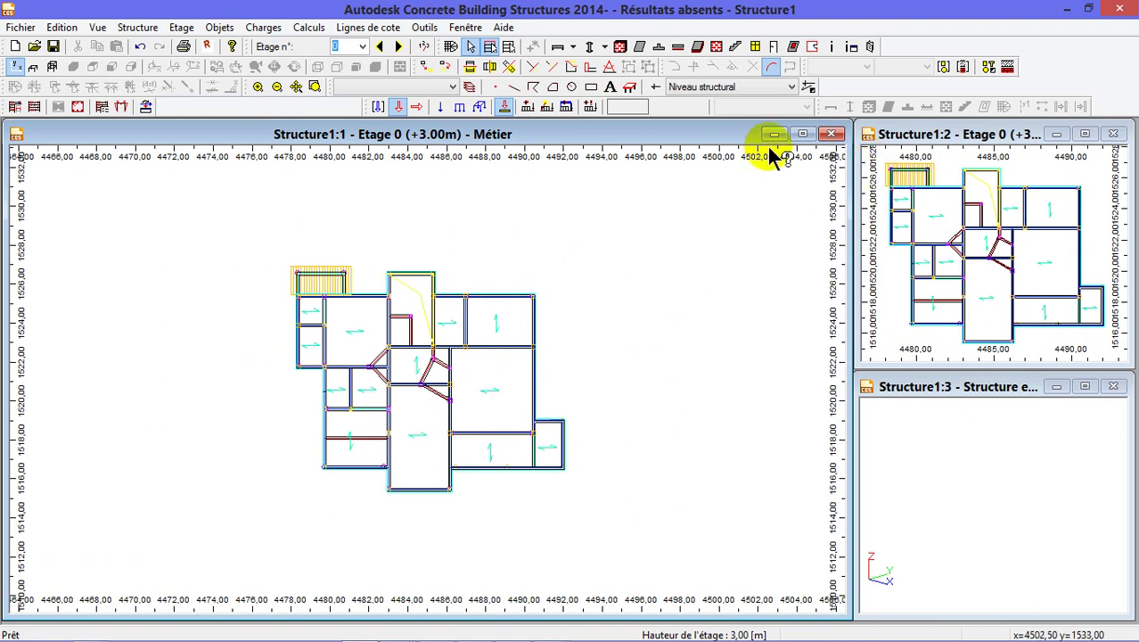
Maximize the Structure1:1 Etage 0 view and frame the imported house plan in it.
click(802, 135)
scroll(575, 436, down, 2)
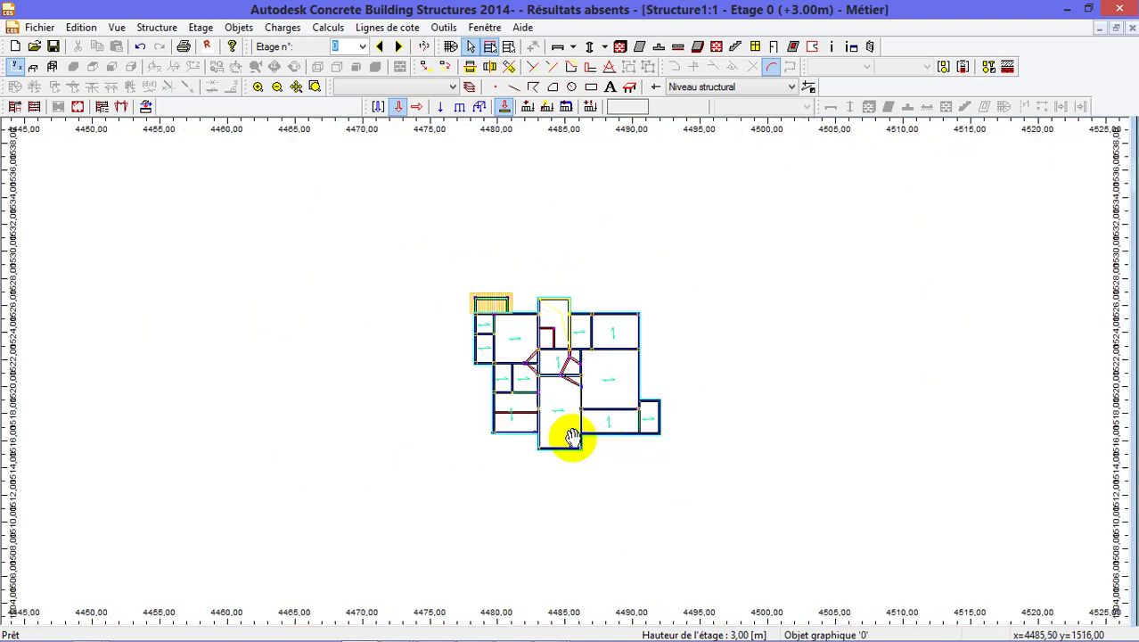
scroll(597, 382, up, 1)
scroll(622, 390, up, 1)
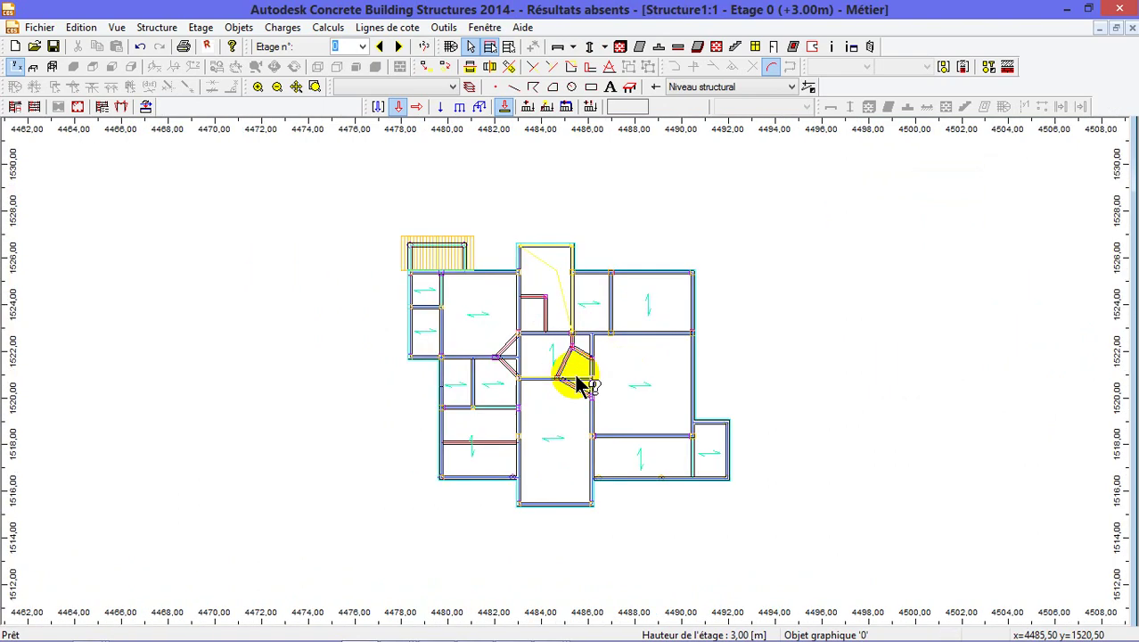